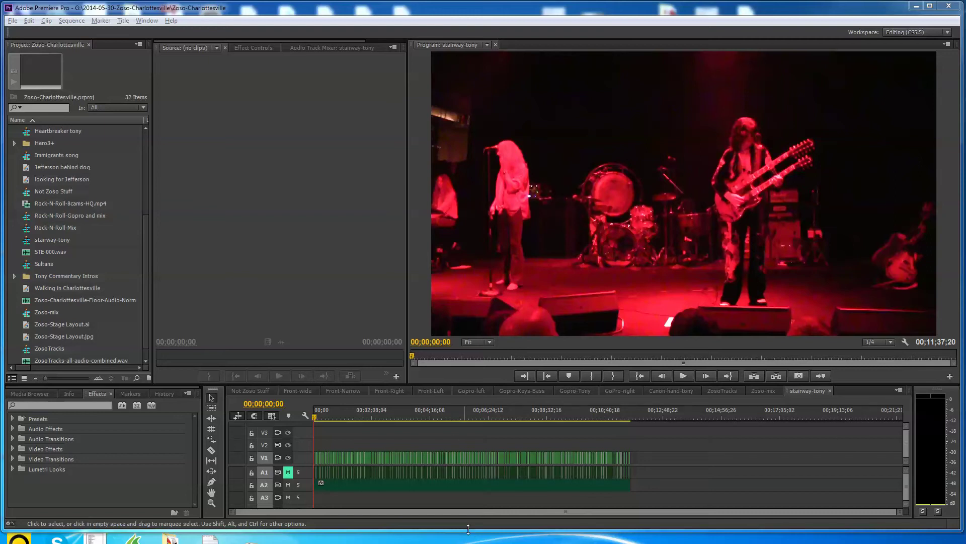
# - Stretch the Premiere window to full screen height and bring up the Front-wide sequence
pyautogui.moveTo(468, 528); pyautogui.dragTo(470, 536)
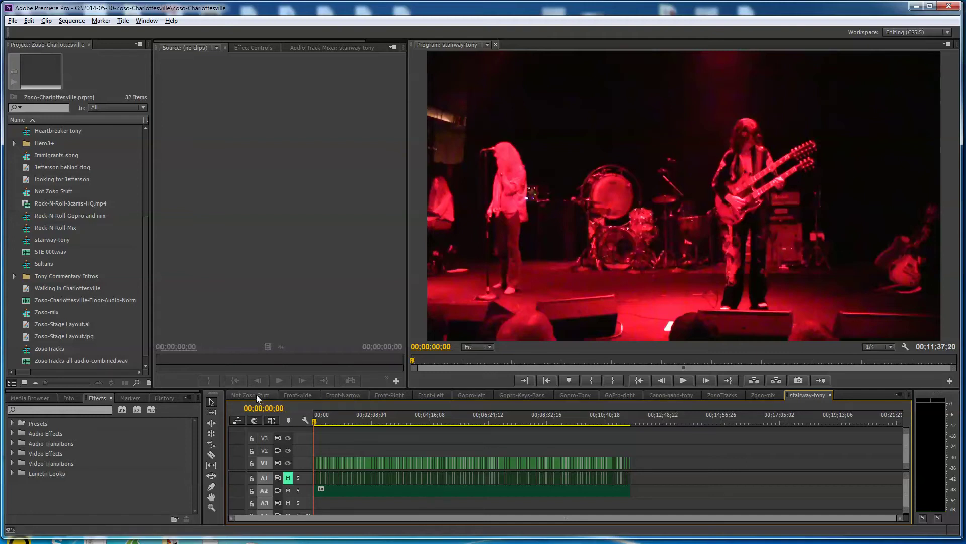
pyautogui.click(301, 396)
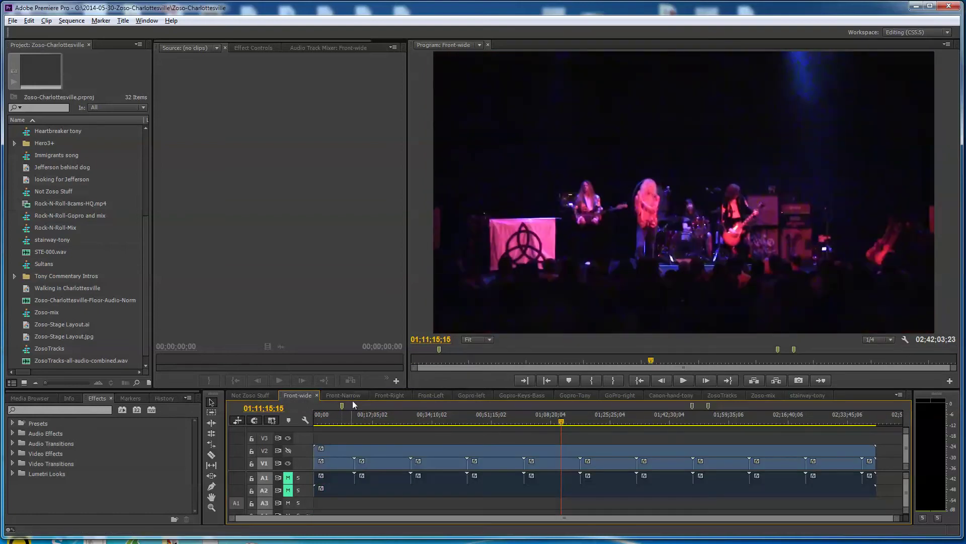
# - Review the Front-Narrow, Front-Right, Front-Left and Gopro-left sequences, ending on Front-Narrow
pyautogui.click(342, 395)
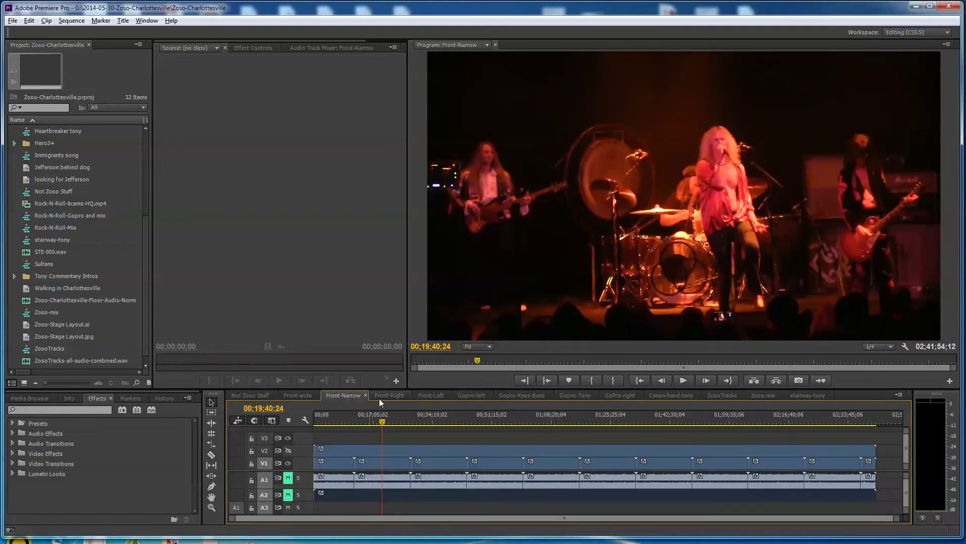
pyautogui.click(385, 396)
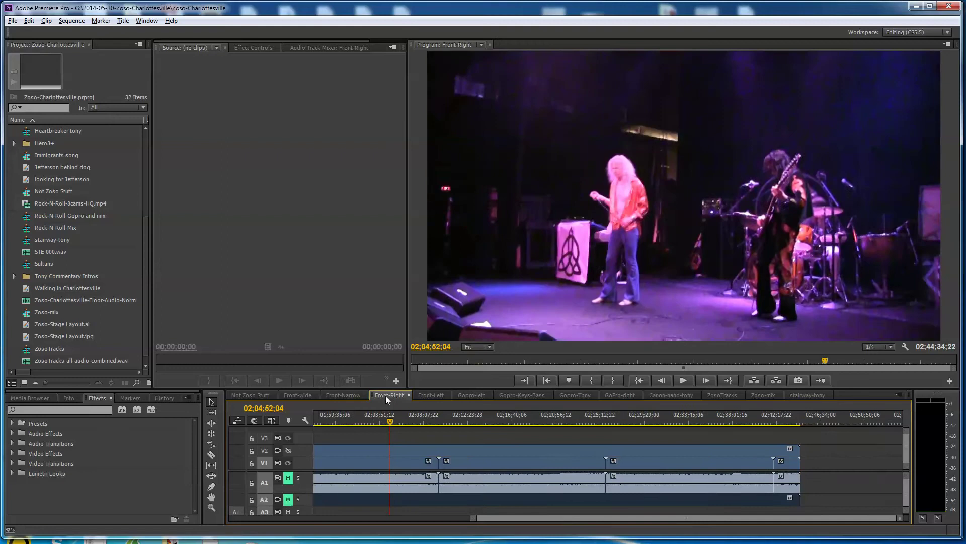
pyautogui.click(424, 397)
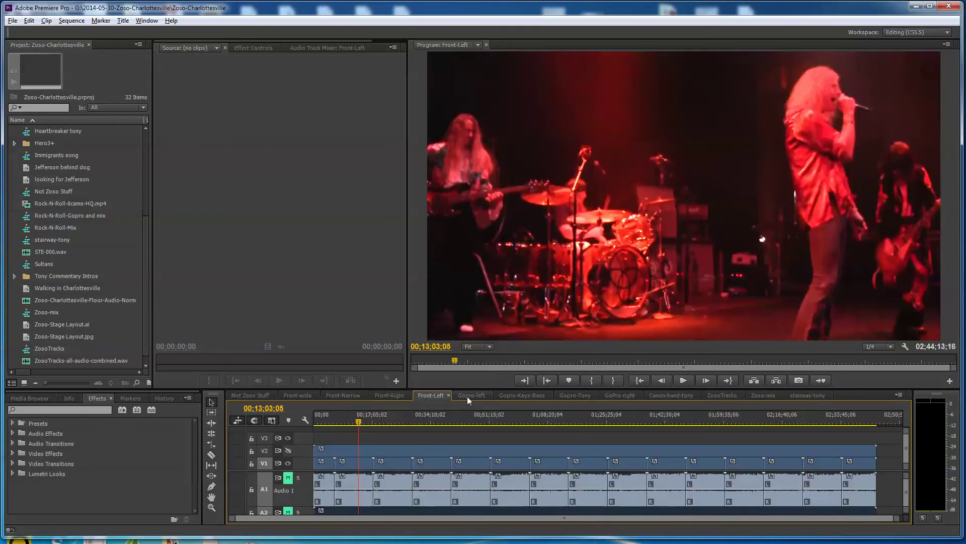
pyautogui.click(467, 396)
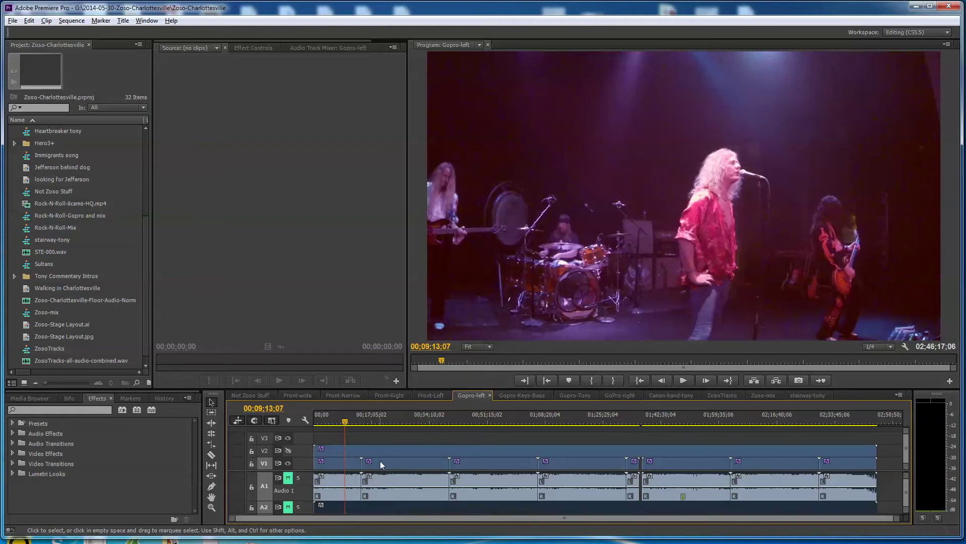
pyautogui.click(342, 396)
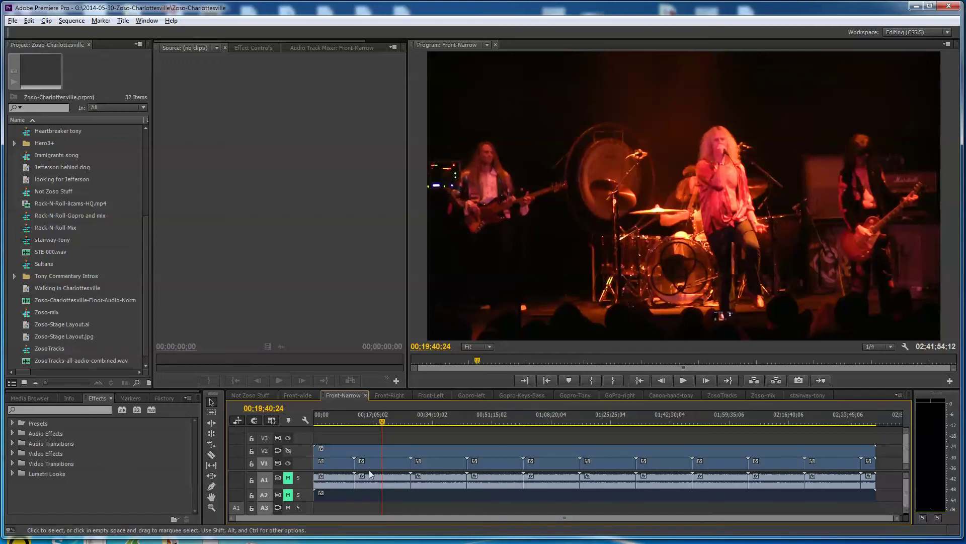
# - Play the start of Front-Narrow with A1 unmuted, then re-mute A1 with the playhead at the start
pyautogui.click(356, 422)
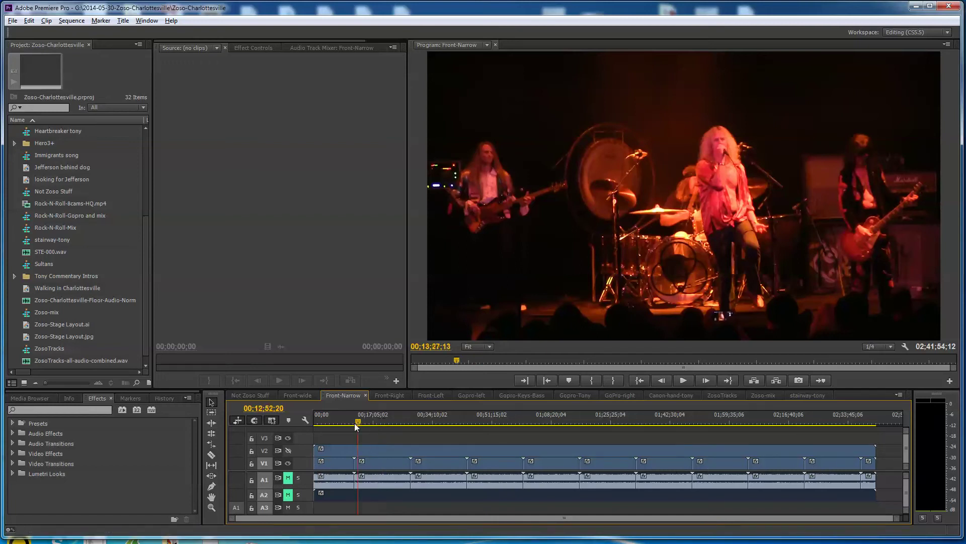
pyautogui.press('Home')
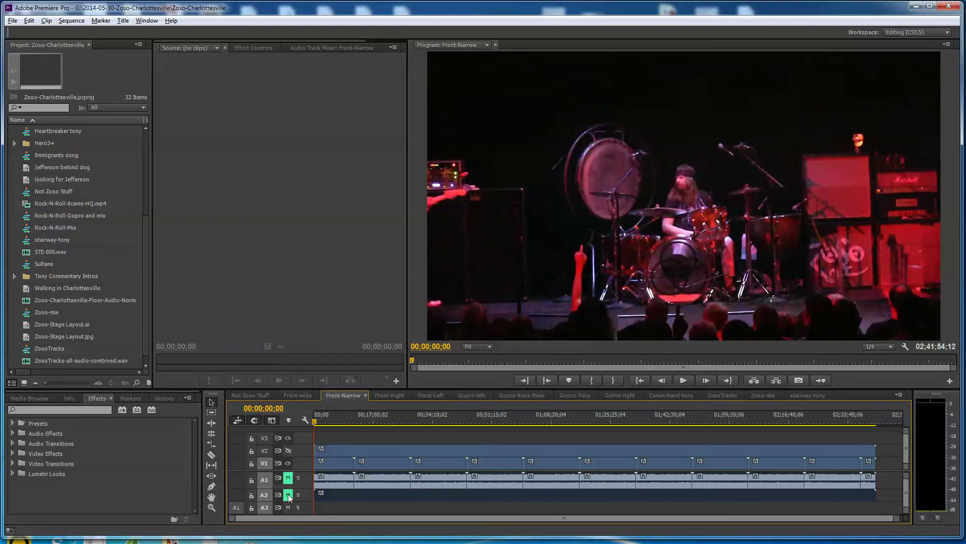
pyautogui.click(287, 477)
pyautogui.click(685, 382)
pyautogui.click(685, 382)
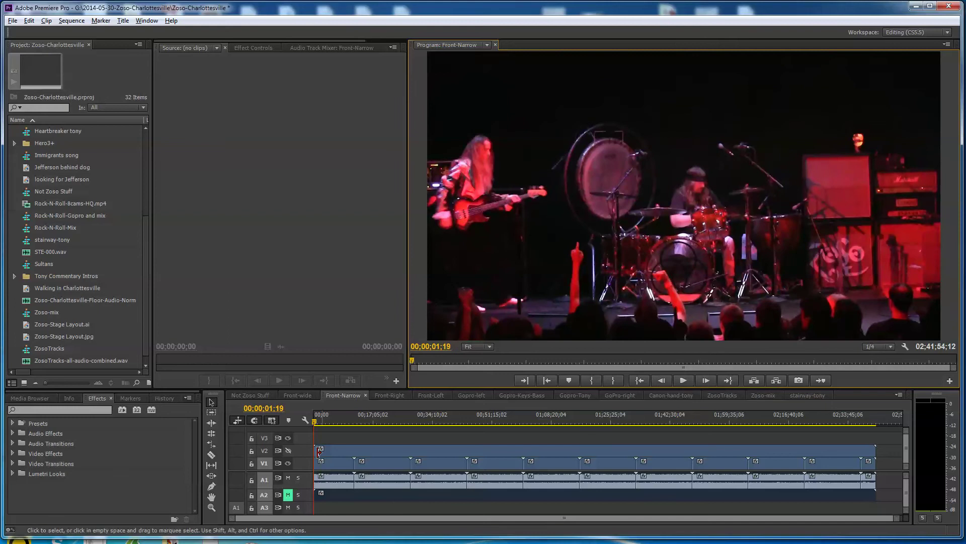
pyautogui.click(314, 421)
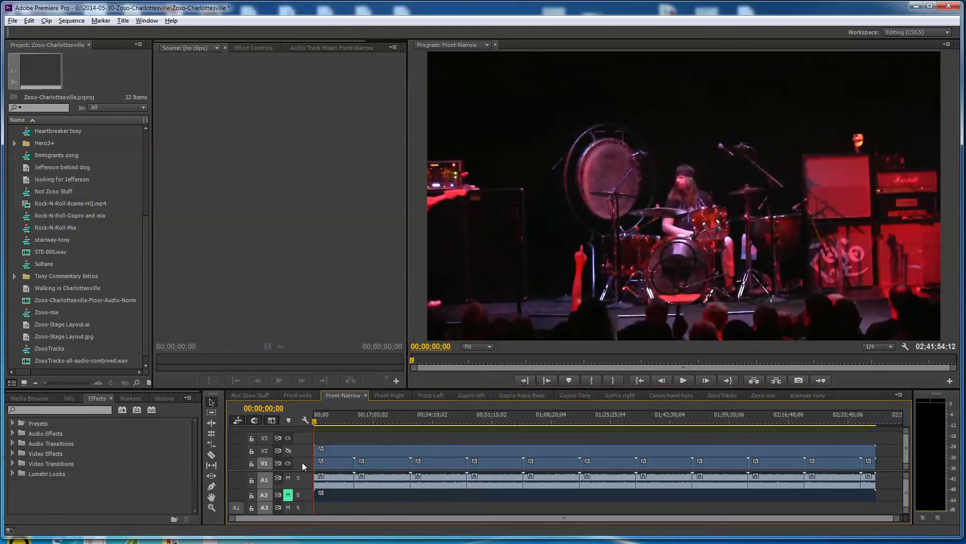
pyautogui.click(288, 477)
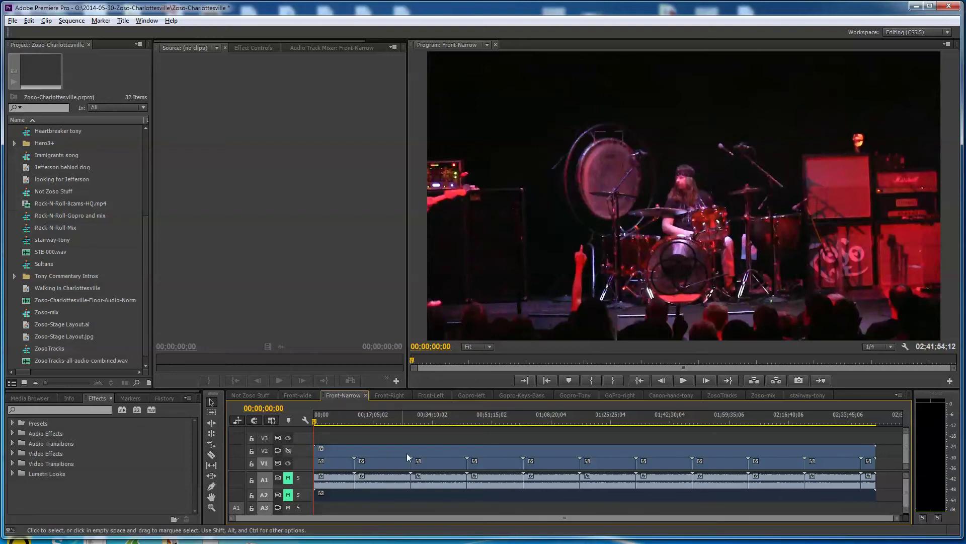
# - Scrub through the Front-Right footage and toggle the V2 track's visibility
pyautogui.click(388, 394)
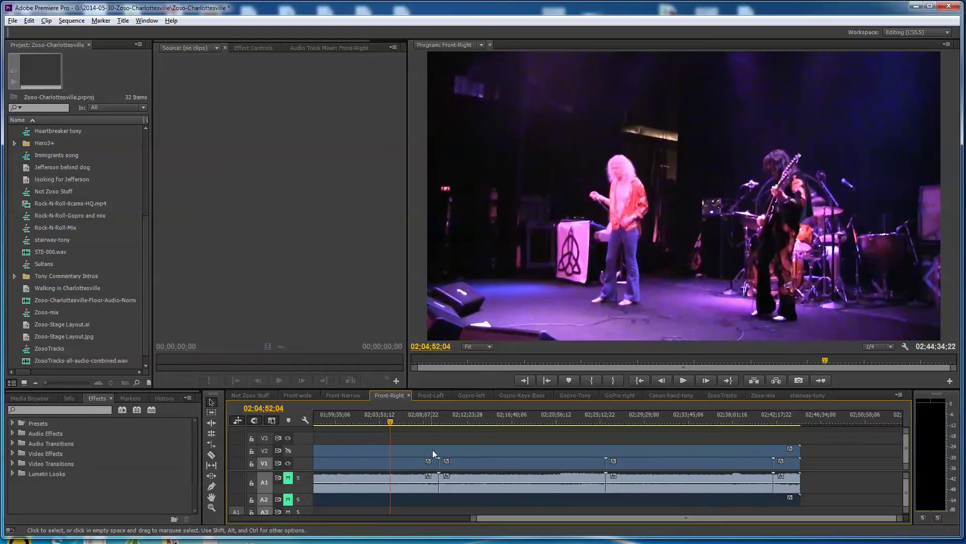
pyautogui.moveTo(405, 431); pyautogui.dragTo(523, 437)
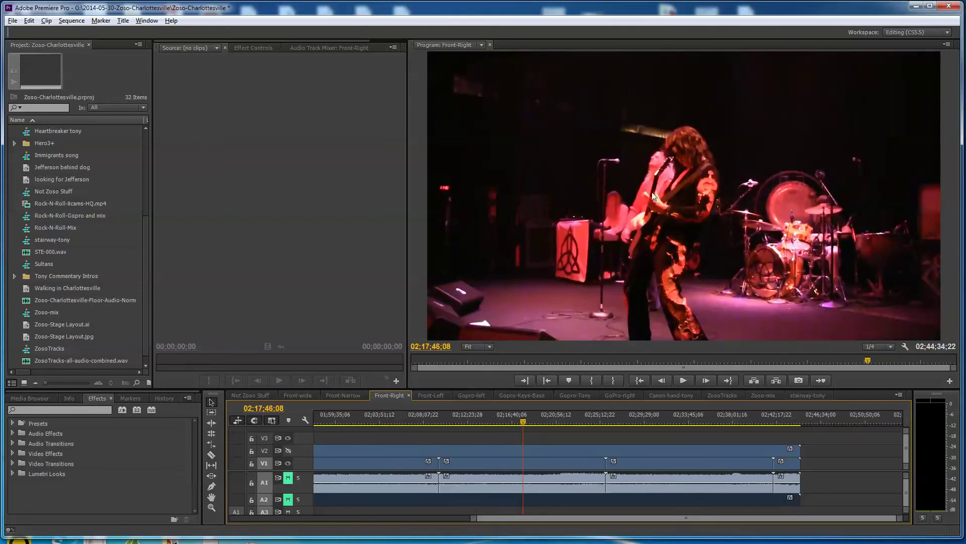
pyautogui.click(289, 452)
# - Scrub Gopro-Keys-Bass to the bassist shot near 01;16;55;20, then bring up ZosoTracks
pyautogui.click(524, 394)
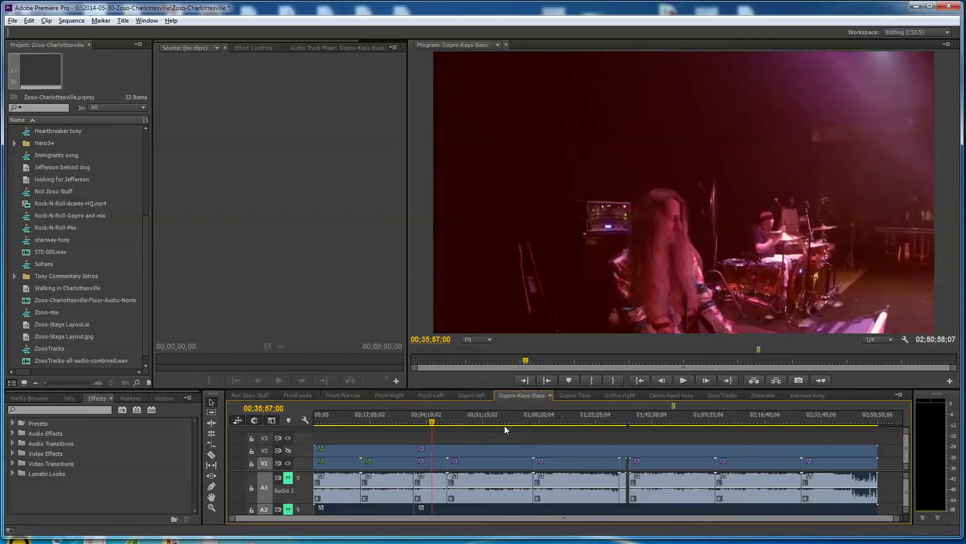
pyautogui.moveTo(431, 423); pyautogui.dragTo(568, 424)
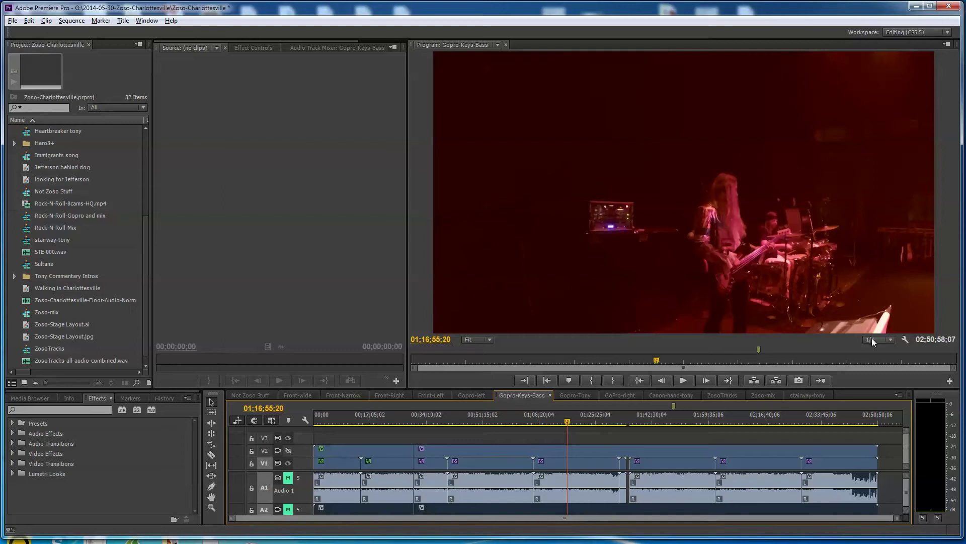
pyautogui.click(720, 394)
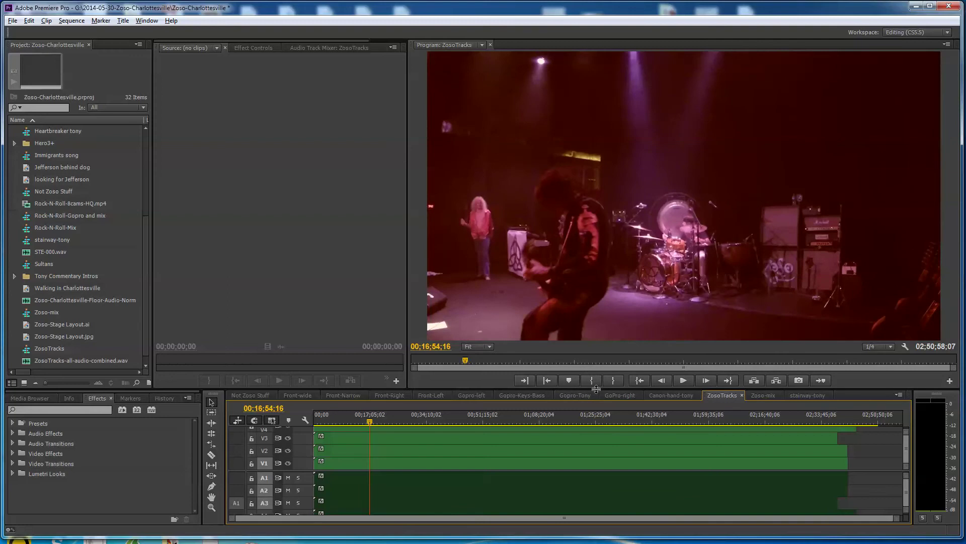
# - Drag the timeline divider up so ZosoTracks' tracks V1–V10 and A1–A12 all show
pyautogui.moveTo(595, 388); pyautogui.dragTo(596, 171)
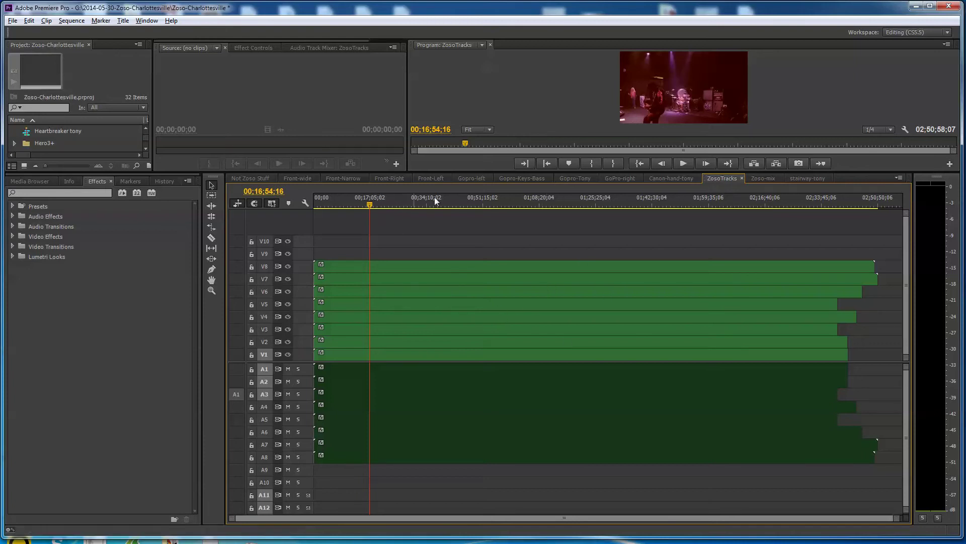
# - Open Zoso-mix with an enlarged program monitor, then return to the Front-wide sequence
pyautogui.click(765, 179)
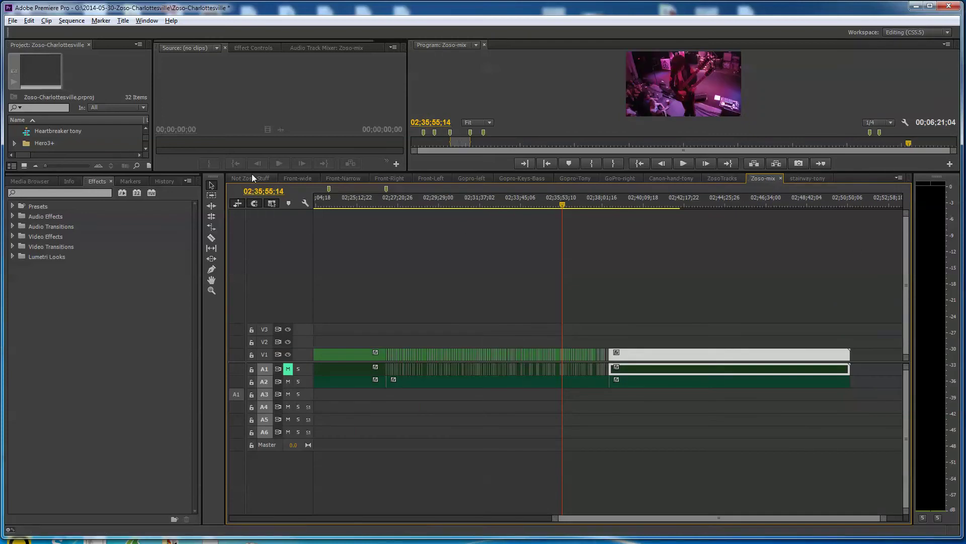
pyautogui.moveTo(252, 173); pyautogui.dragTo(248, 435)
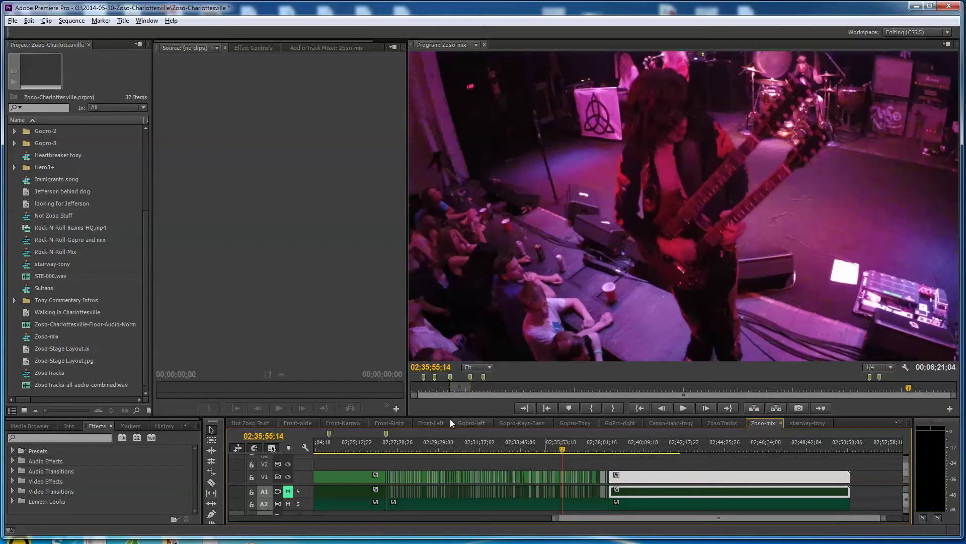
pyautogui.click(295, 423)
# - Output V2 instead of V1 in the Front-wide, Front-Narrow and Front-Right sequences
pyautogui.click(288, 464)
pyautogui.click(289, 464)
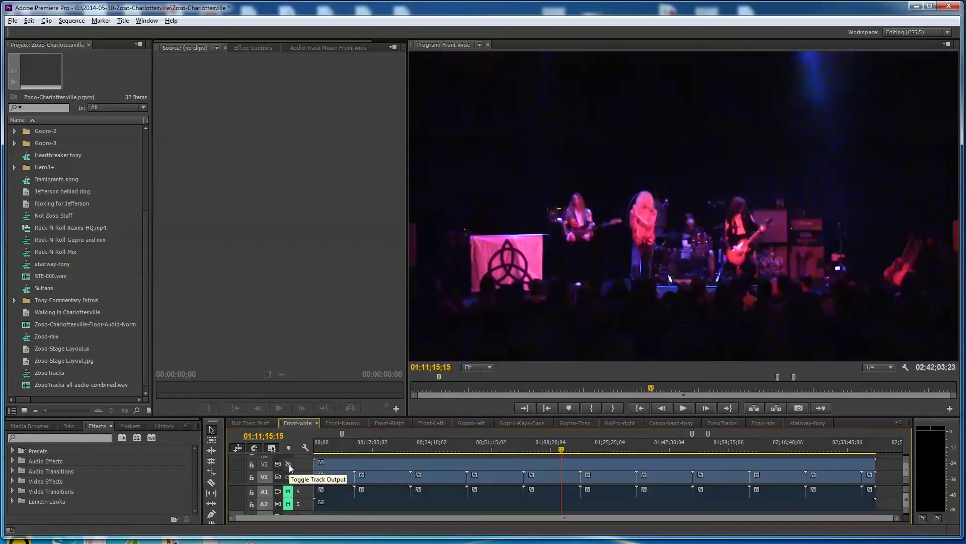
pyautogui.click(288, 477)
pyautogui.click(342, 423)
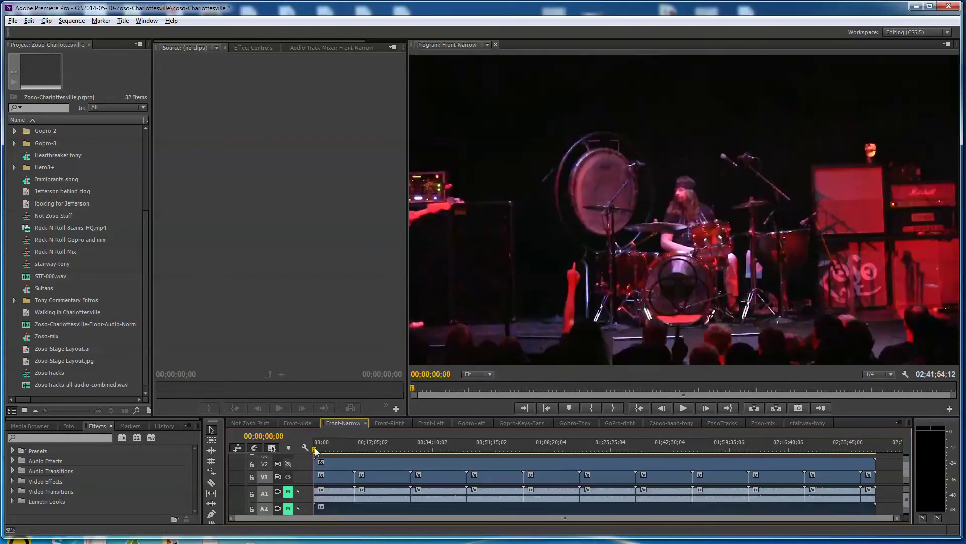
pyautogui.click(289, 464)
pyautogui.click(288, 476)
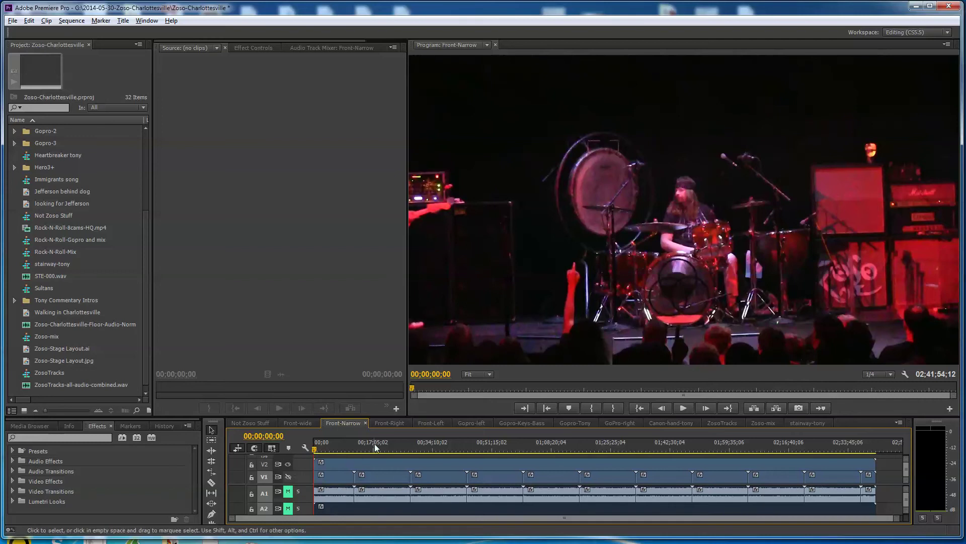
pyautogui.click(385, 424)
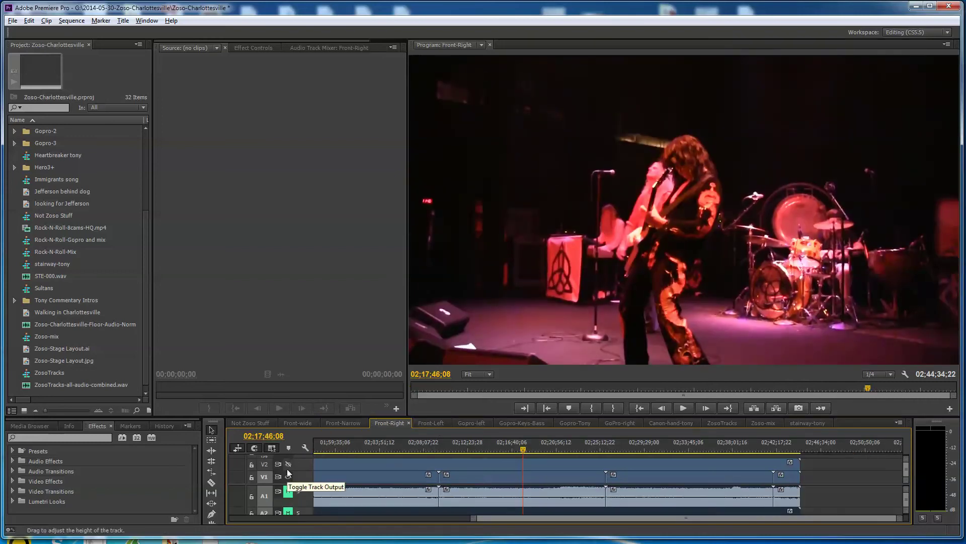
pyautogui.click(288, 464)
pyautogui.click(287, 477)
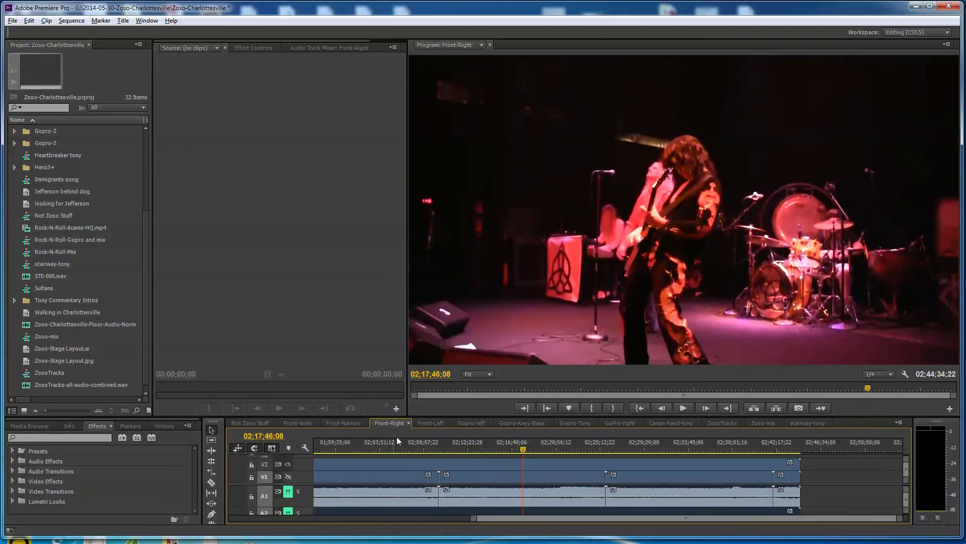
# - Check Front-Left and Gopro-left, then switch Gopro-Keys-Bass and Gopro-Tony to output V2 instead of V1
pyautogui.click(424, 422)
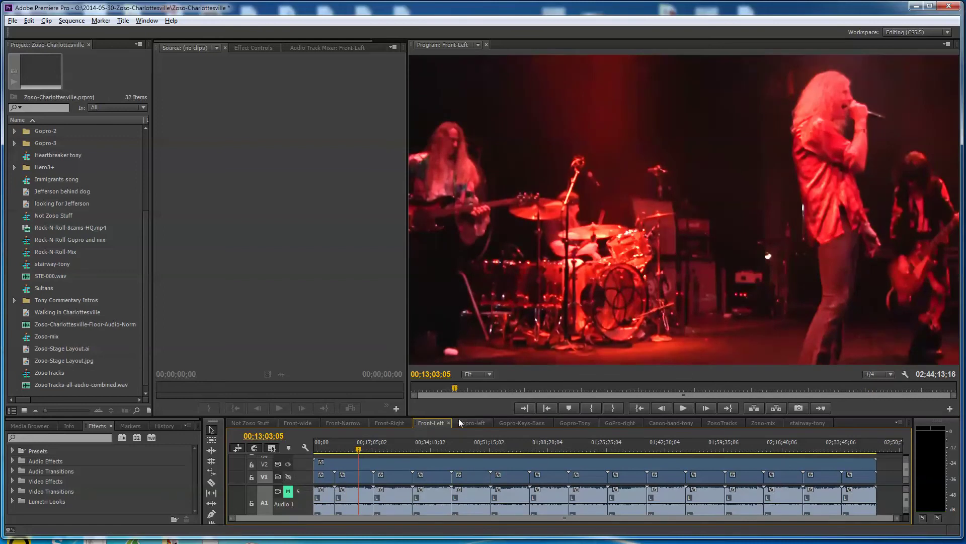
pyautogui.click(472, 423)
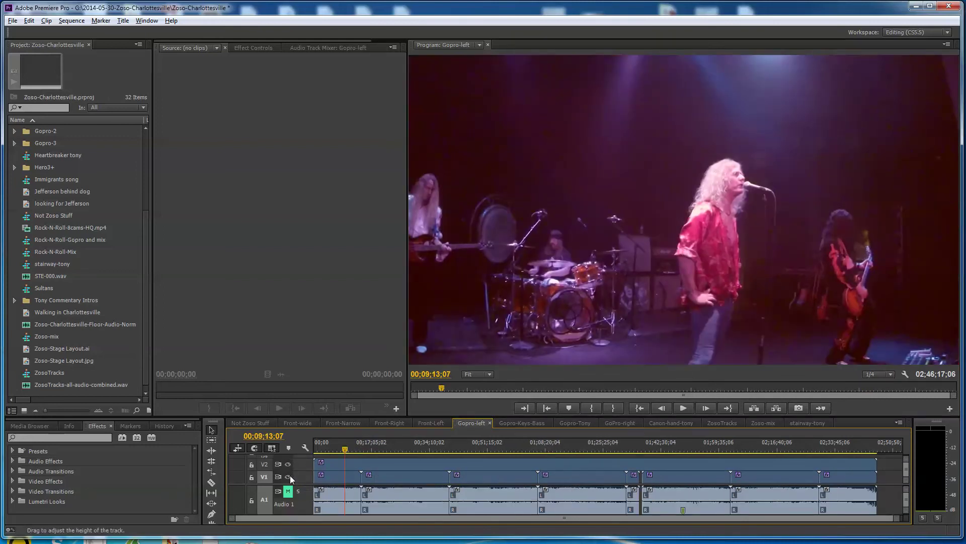
pyautogui.click(502, 423)
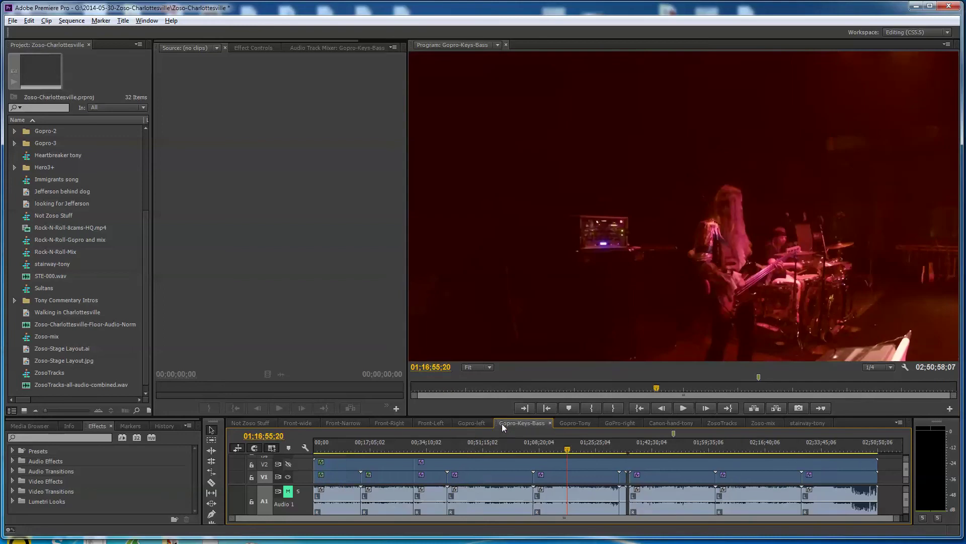
pyautogui.click(288, 464)
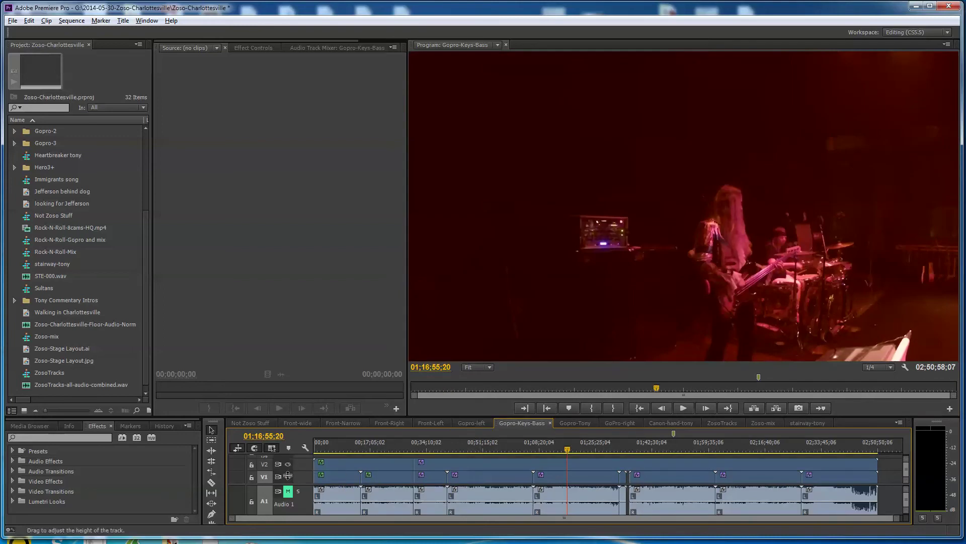
pyautogui.click(288, 476)
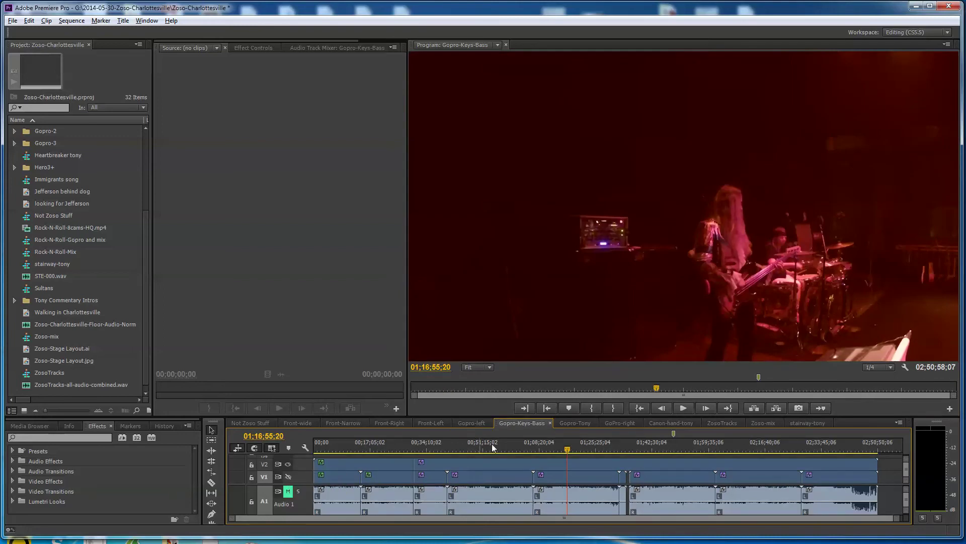
pyautogui.click(572, 423)
pyautogui.click(288, 476)
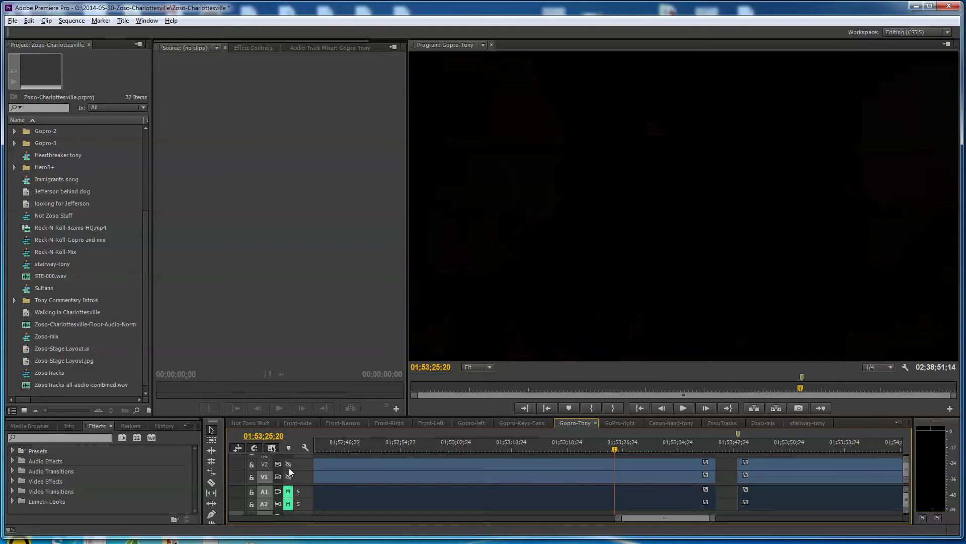
pyautogui.click(288, 463)
pyautogui.click(533, 422)
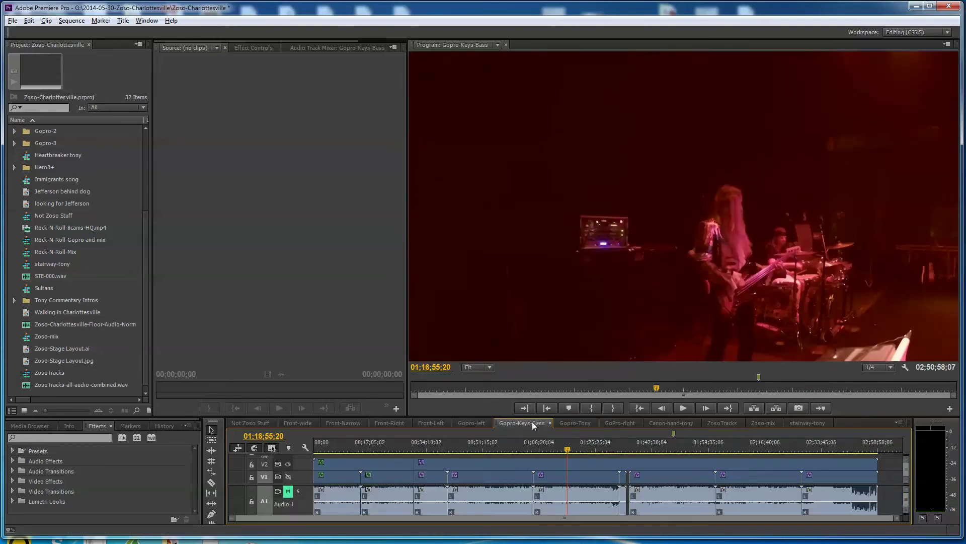
# - Check GoPro-right, switch Canon-hand-tony to output V2 instead of V1, then reopen Zoso-mix
pyautogui.click(614, 422)
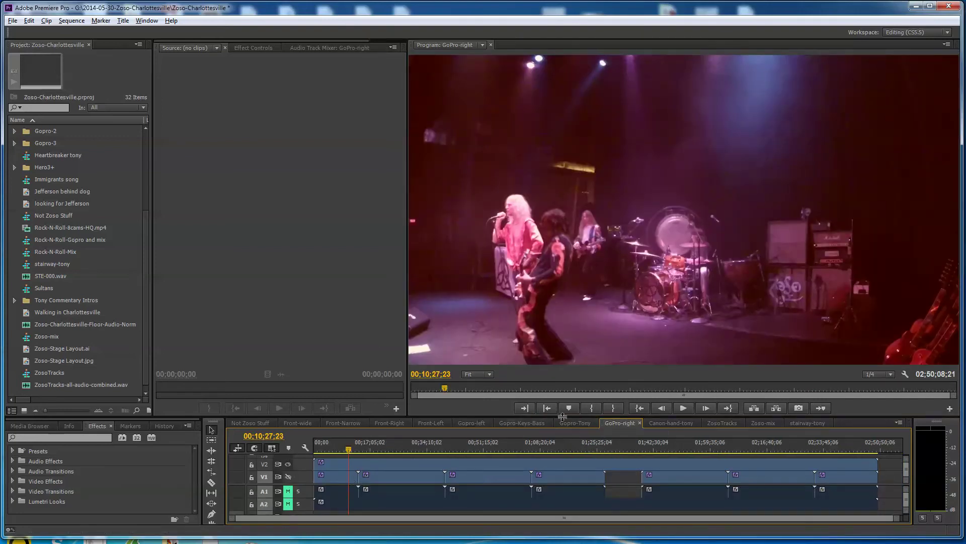
pyautogui.click(662, 422)
pyautogui.click(288, 463)
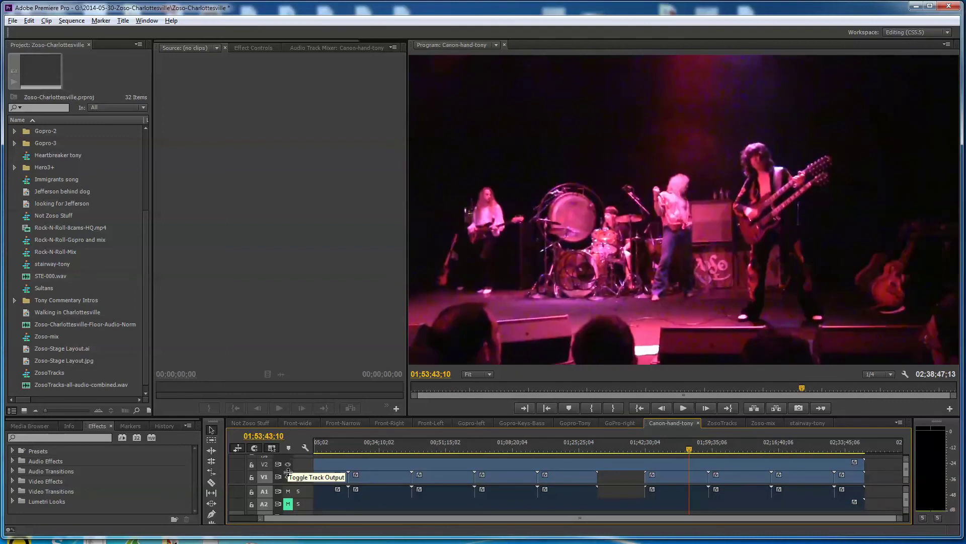
pyautogui.click(288, 476)
pyautogui.click(579, 423)
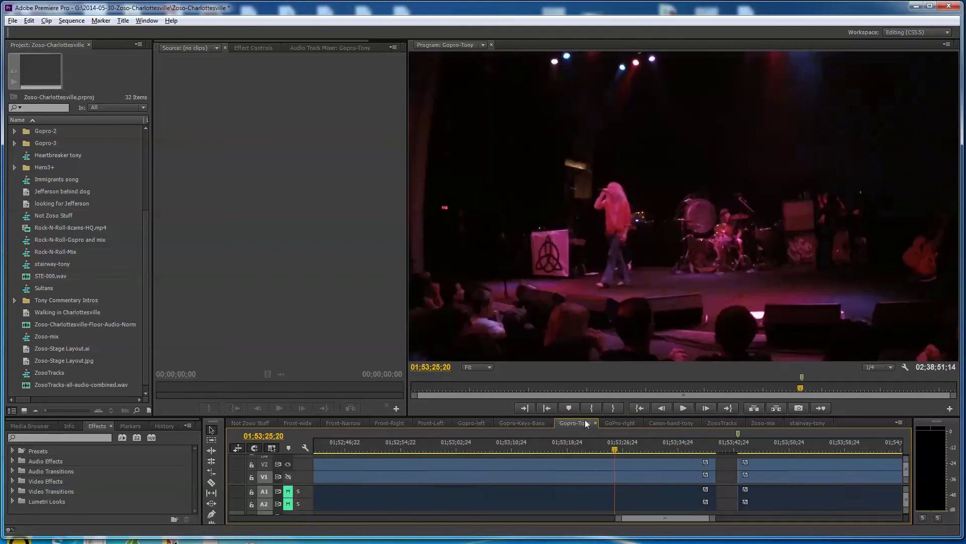
pyautogui.click(656, 423)
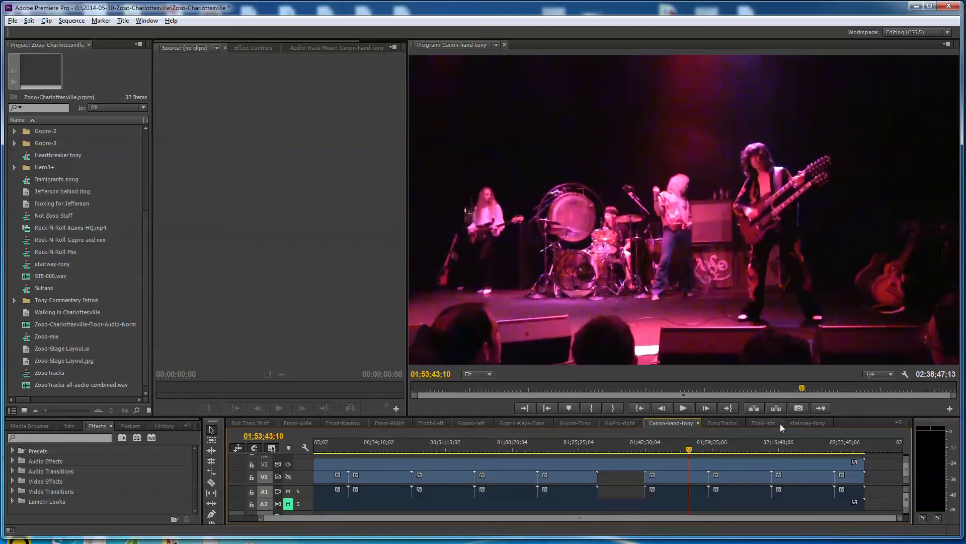
pyautogui.click(762, 420)
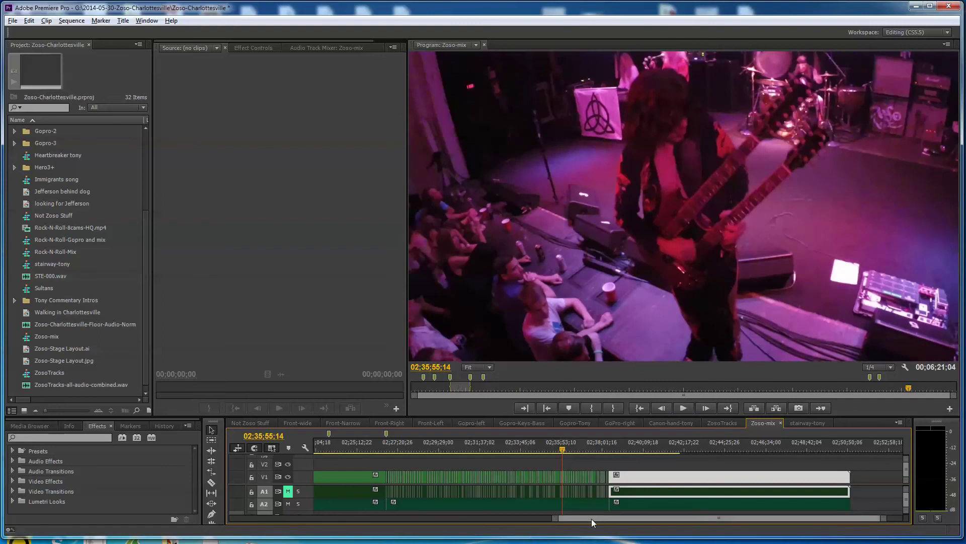
# - Scroll the Zoso-mix timeline and scrub the playhead back to 02;17;15;07
pyautogui.moveTo(597, 516); pyautogui.dragTo(572, 518)
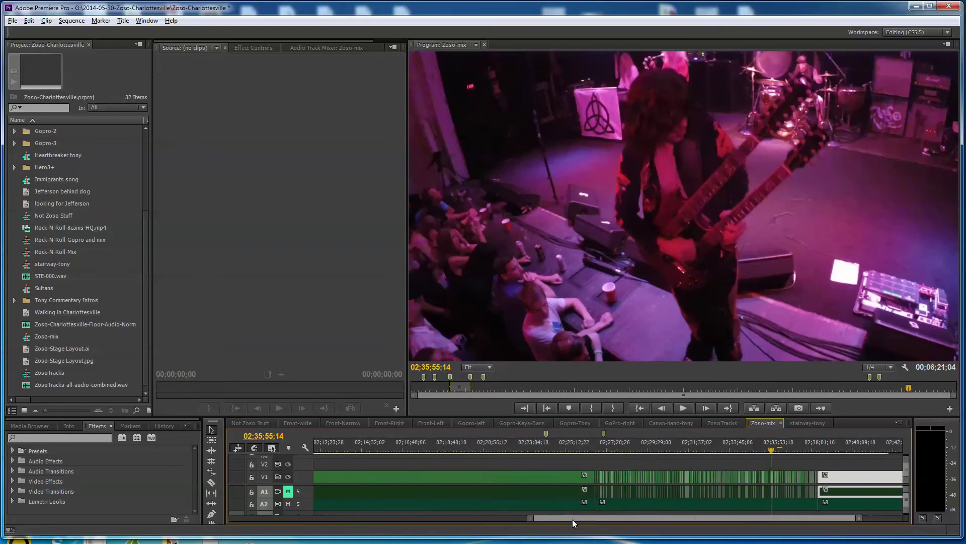
pyautogui.moveTo(521, 448); pyautogui.dragTo(433, 449)
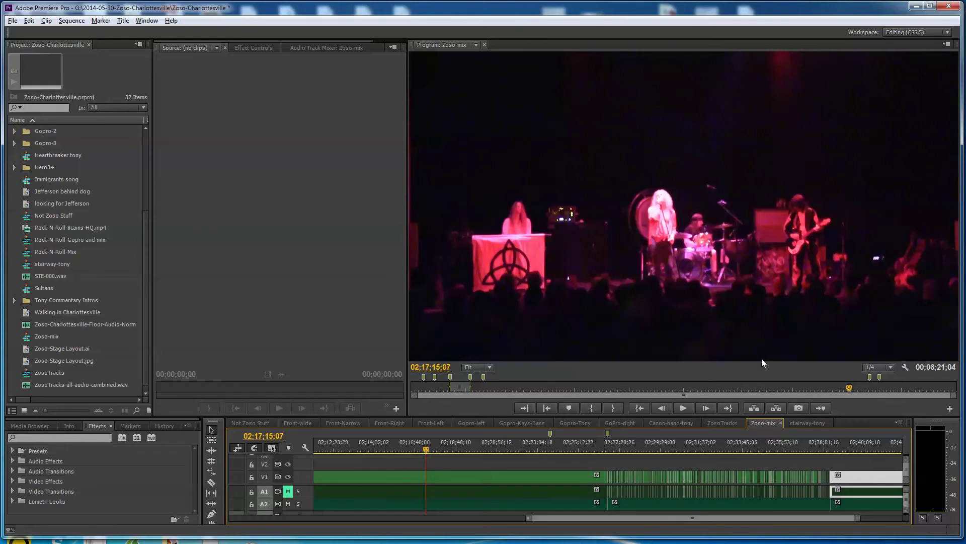
pyautogui.click(890, 367)
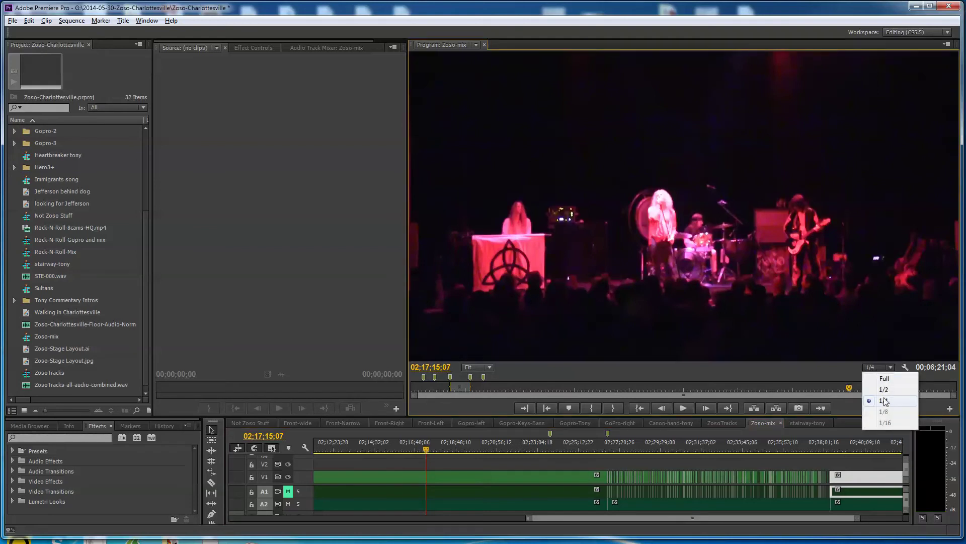
# - Change Program Monitor playback resolution from 1/4 to Full and verify it in the settings menu
pyautogui.click(886, 378)
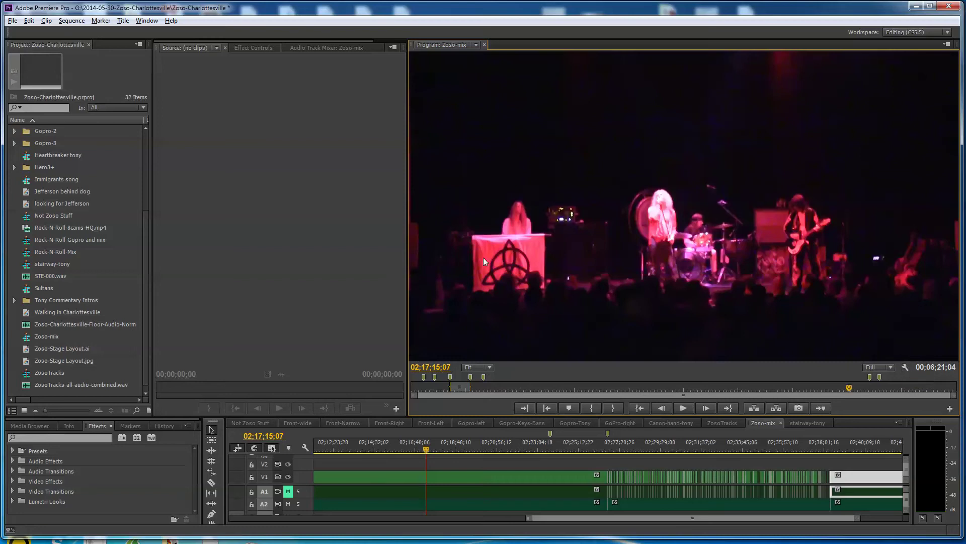
pyautogui.click(906, 366)
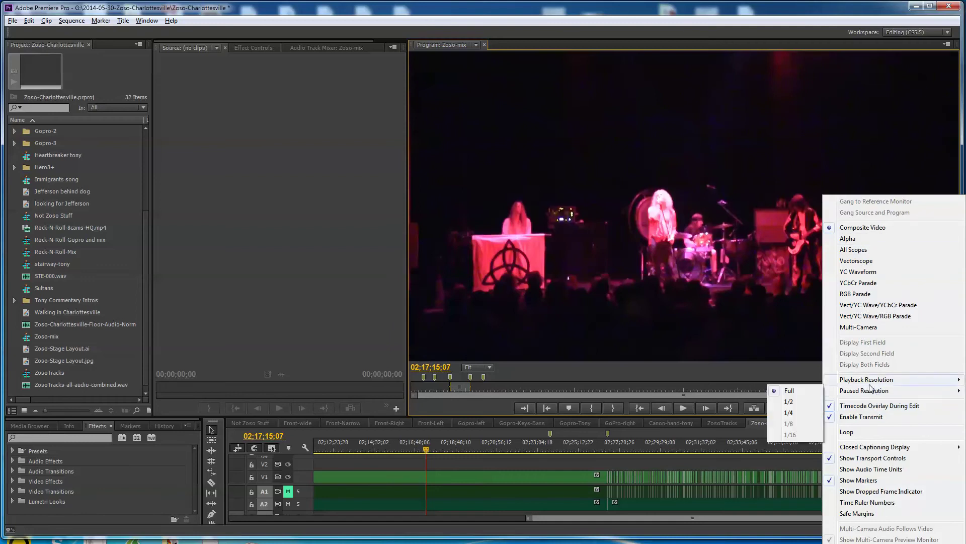
pyautogui.click(617, 457)
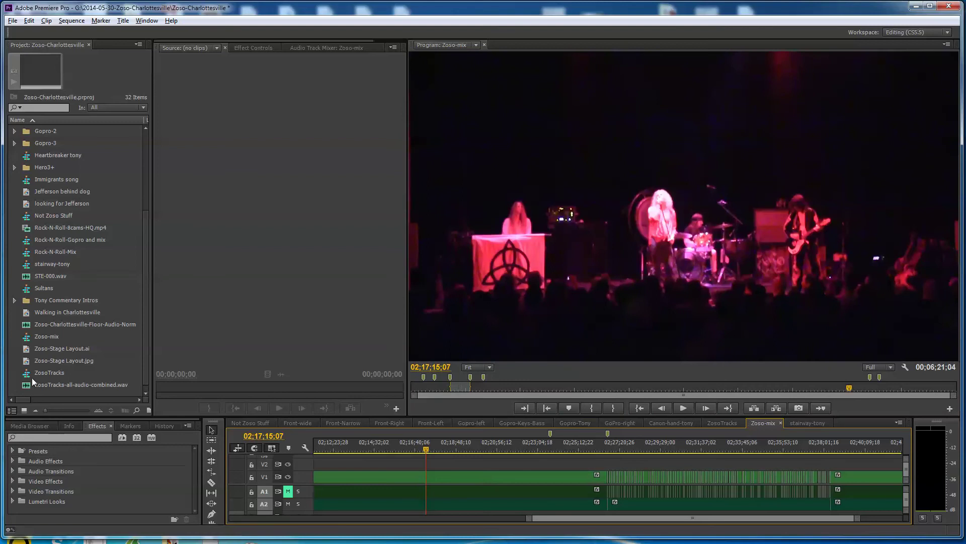
pyautogui.rightClick(543, 475)
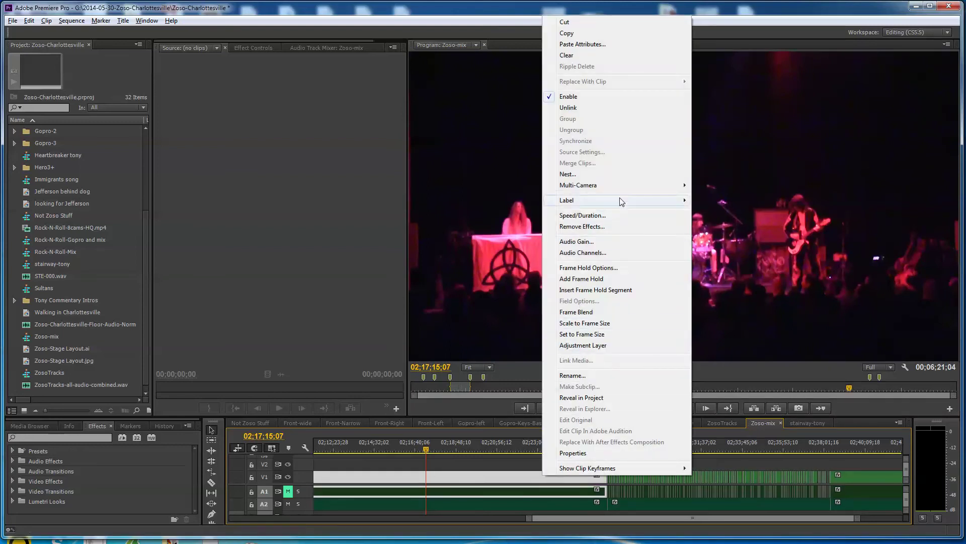
# - Switch the Program Monitor to Multi-Camera view and mute audio track A2
pyautogui.moveTo(624, 186)
pyautogui.moveTo(578, 187)
pyautogui.click(784, 382)
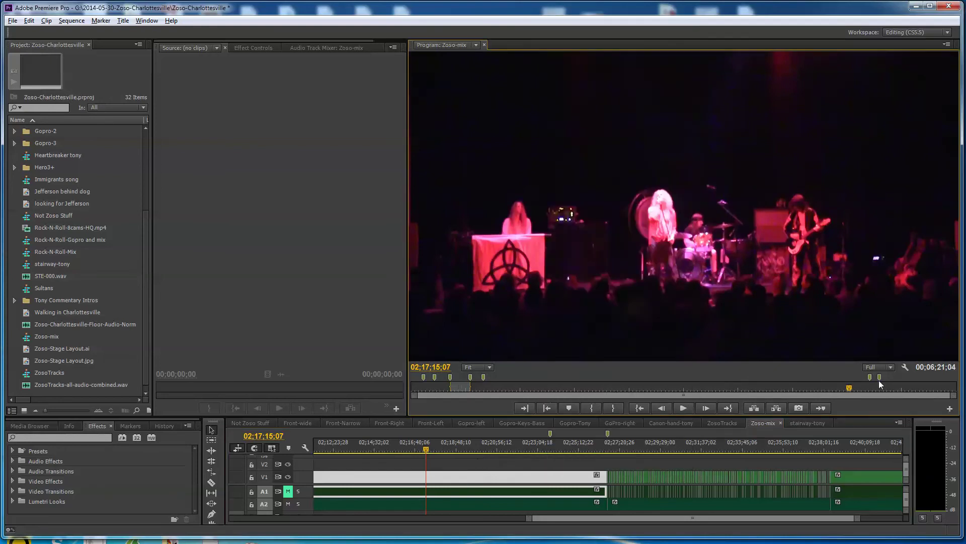
pyautogui.click(905, 368)
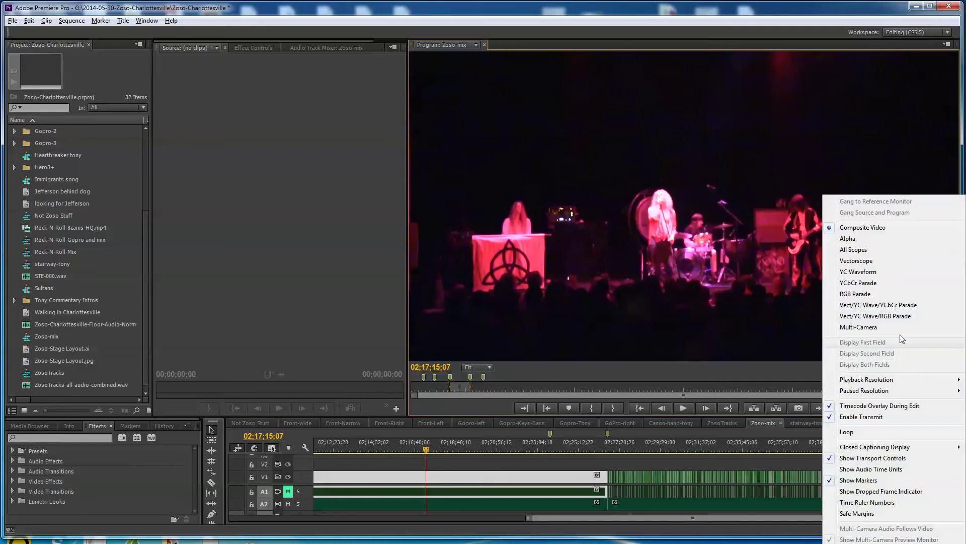
pyautogui.click(859, 327)
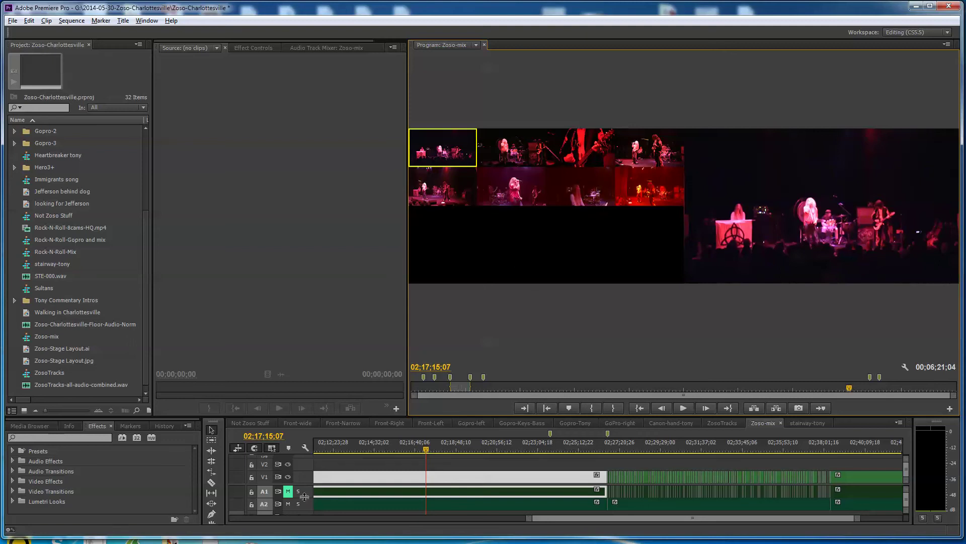
pyautogui.click(288, 503)
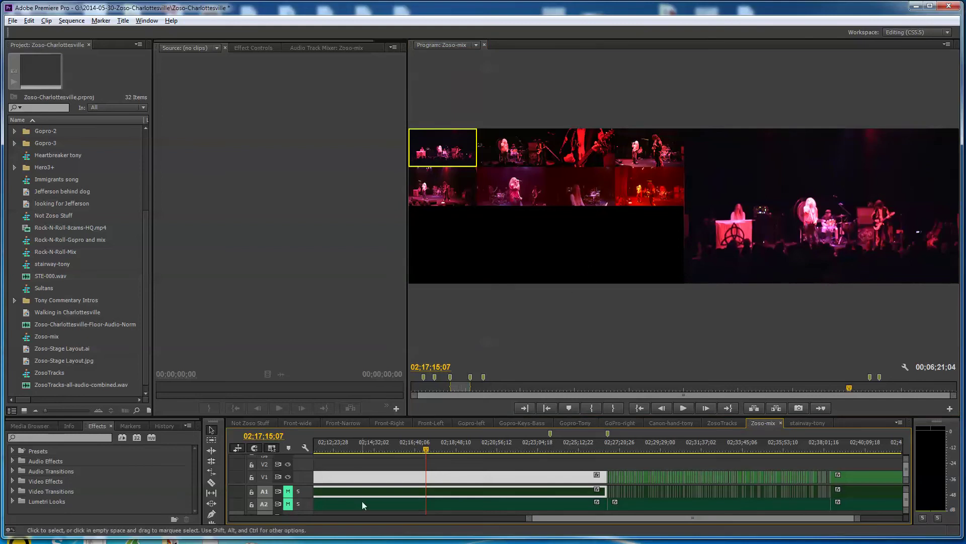
pyautogui.click(603, 270)
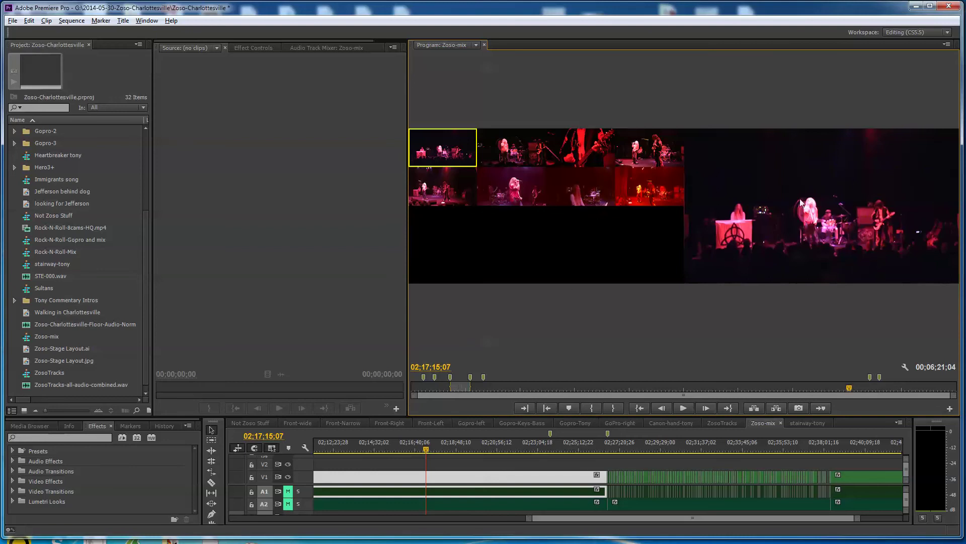
# - Maximize the program monitor, start playback, and cut live to cameras 3, 2, 4 and 6
pyautogui.press('`')
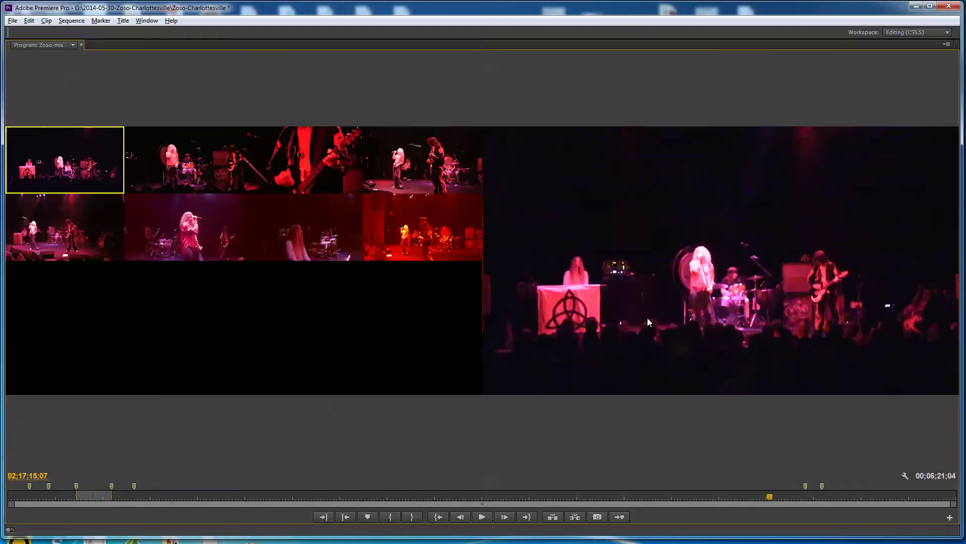
pyautogui.click(483, 515)
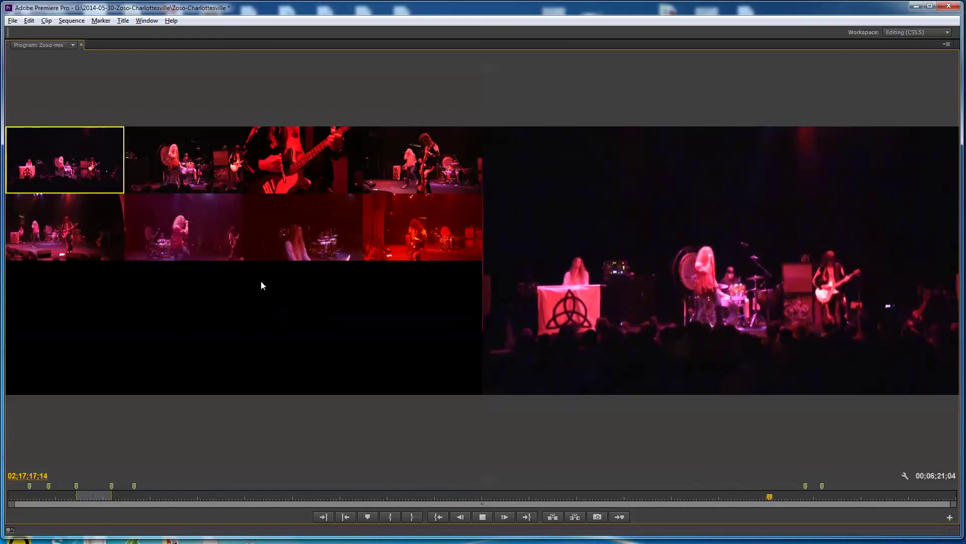
pyautogui.press('3')
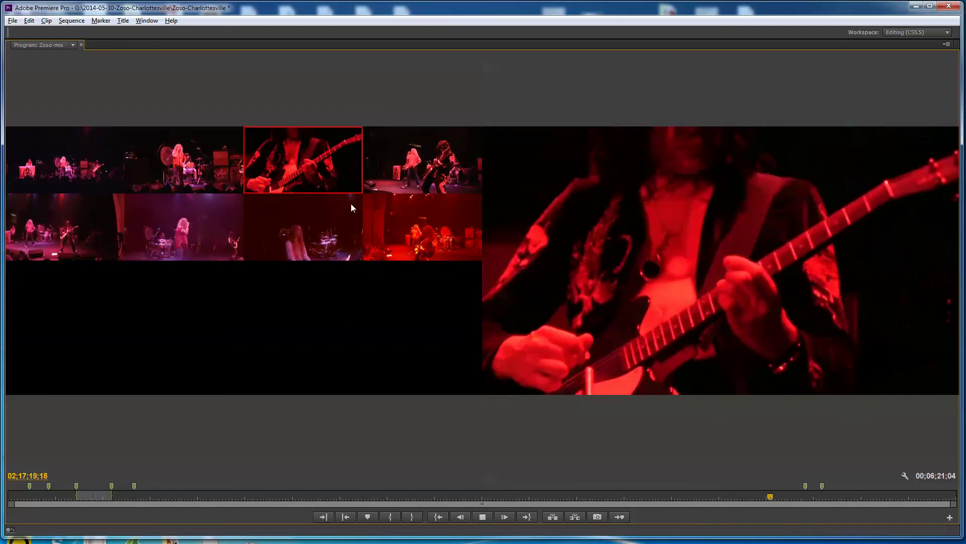
pyautogui.click(190, 175)
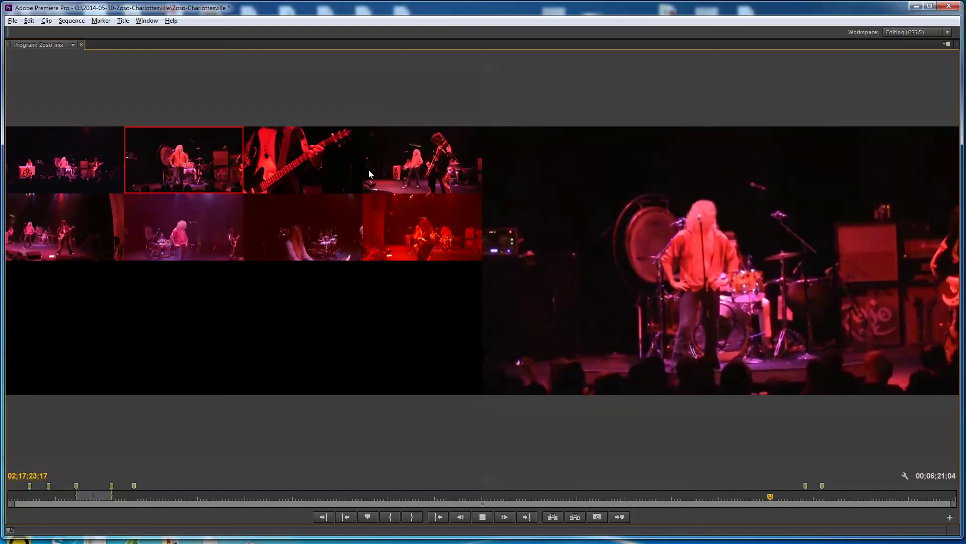
pyautogui.click(429, 173)
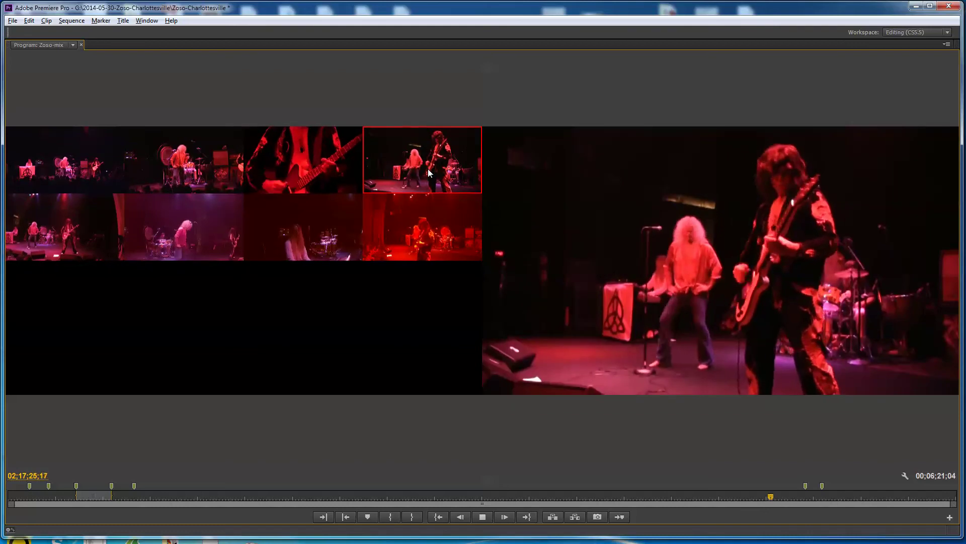
pyautogui.click(195, 235)
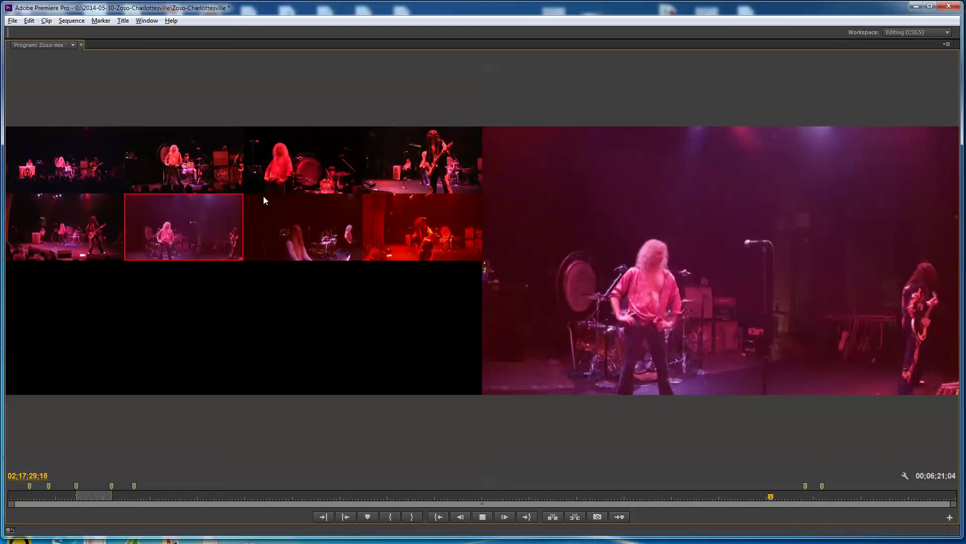
# - Cut live to cameras 5, 7, 2, 3 and 1, then stop playback and restore the workspace
pyautogui.click(91, 231)
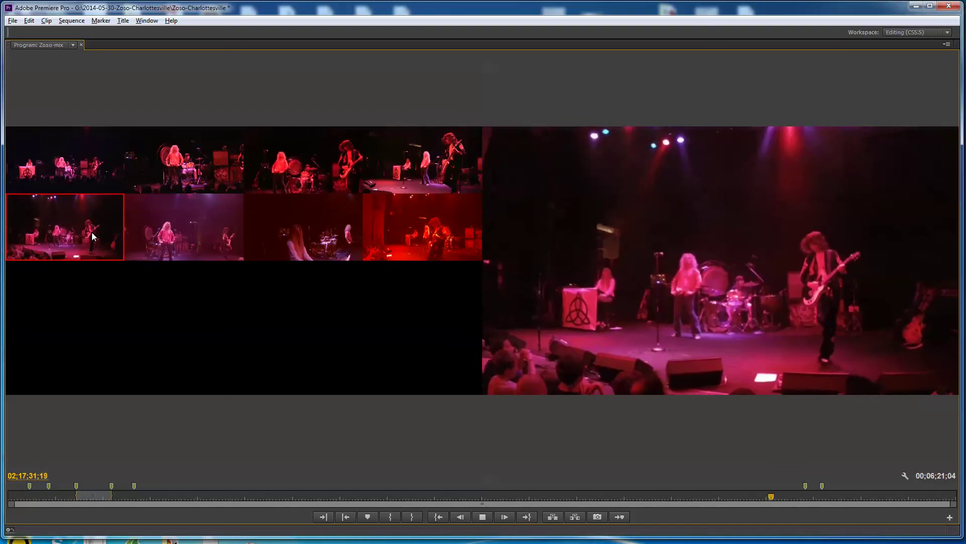
pyautogui.click(318, 234)
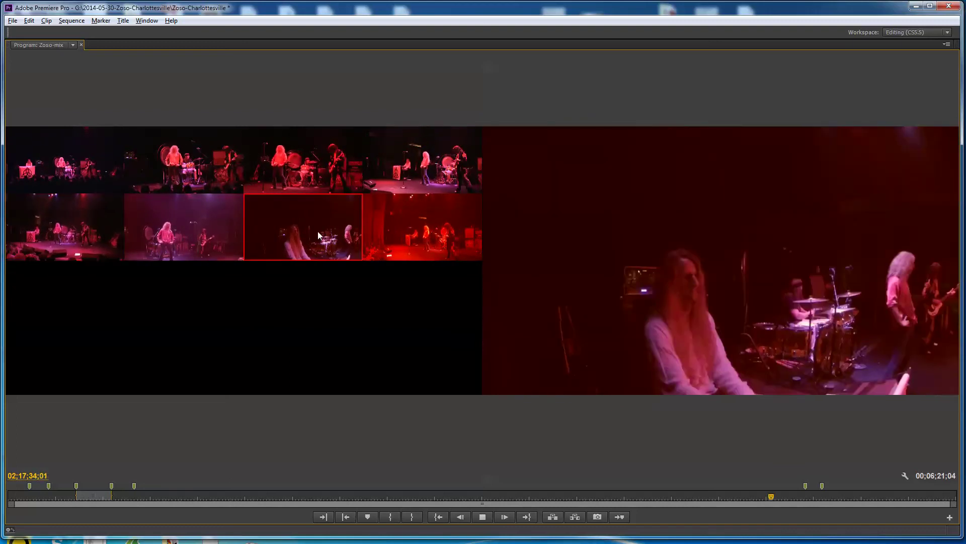
pyautogui.click(195, 171)
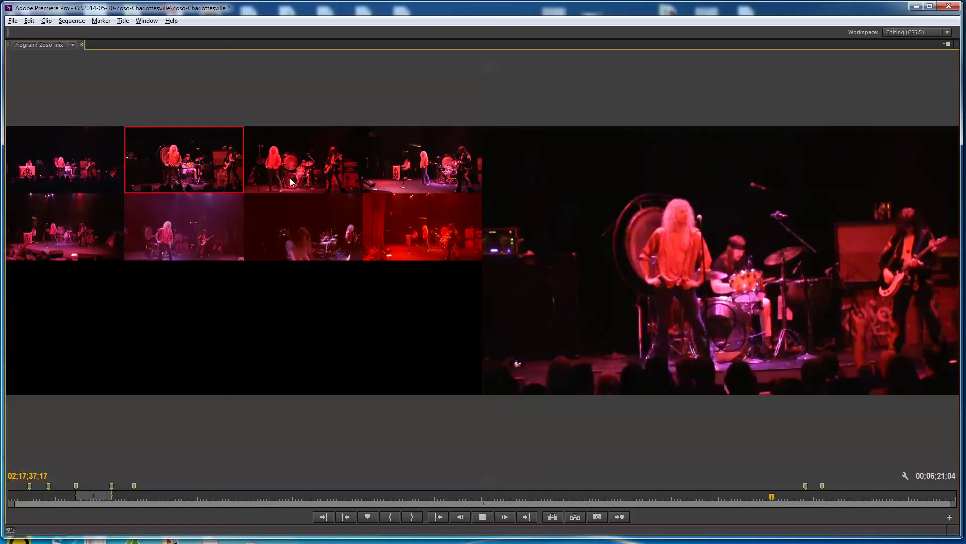
pyautogui.click(313, 165)
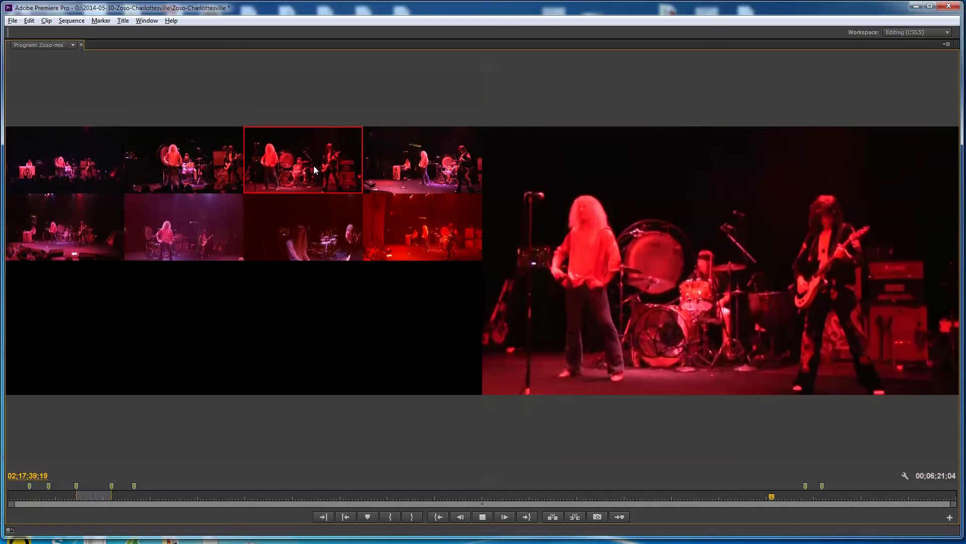
pyautogui.click(71, 174)
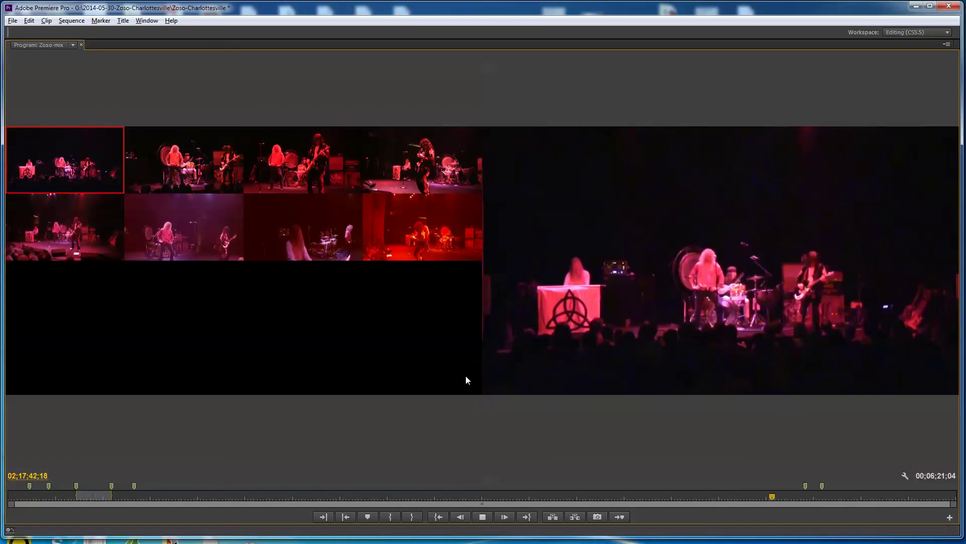
pyautogui.click(483, 518)
pyautogui.press('`')
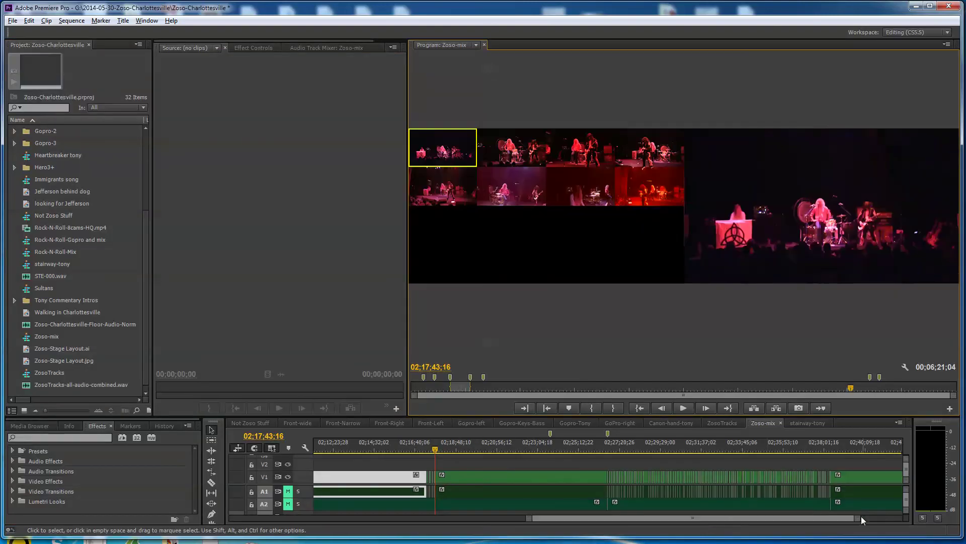
# - Zoom and scrub the Zoso-mix timeline to review the camera cuts, then open stairway-tony
pyautogui.press('=')
pyautogui.press('=')
pyautogui.press('=')
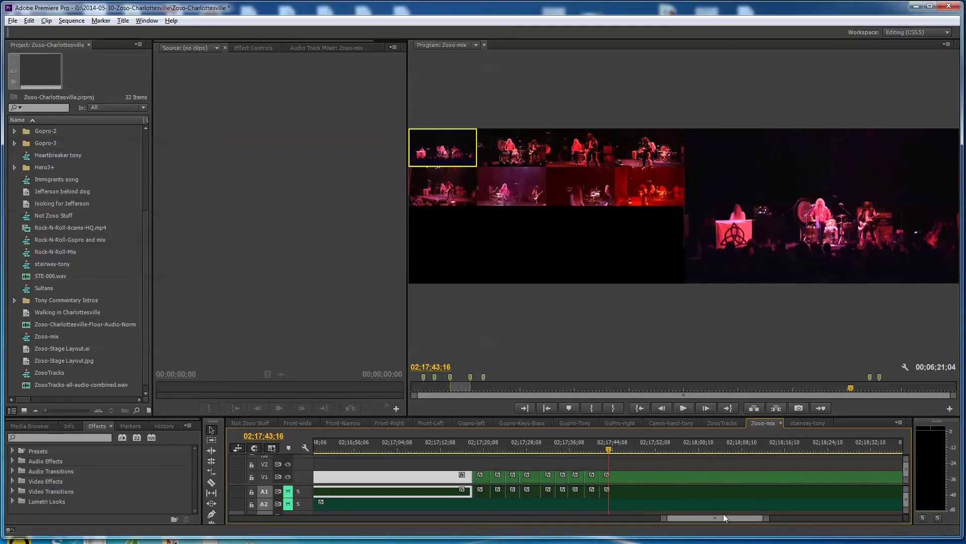
pyautogui.moveTo(766, 518); pyautogui.dragTo(886, 518)
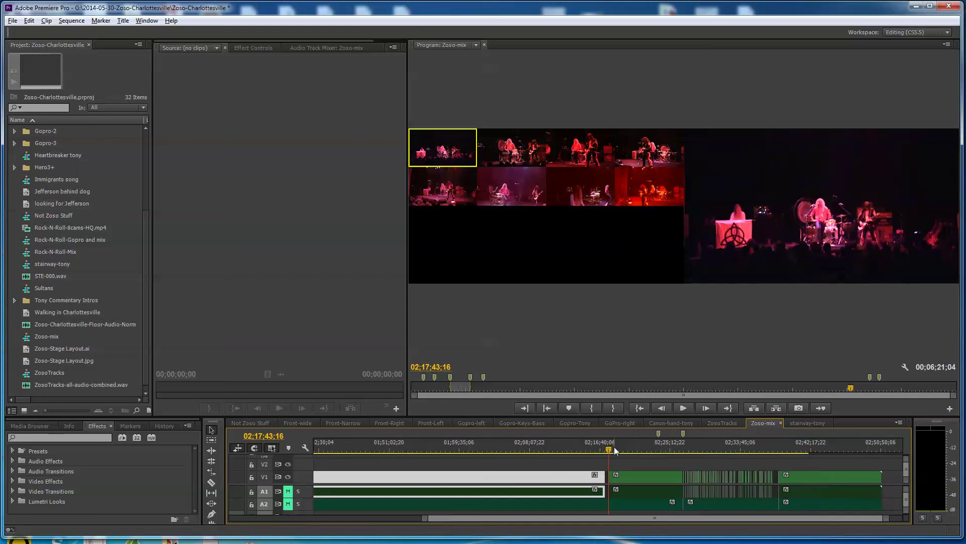
pyautogui.moveTo(735, 447); pyautogui.dragTo(710, 460)
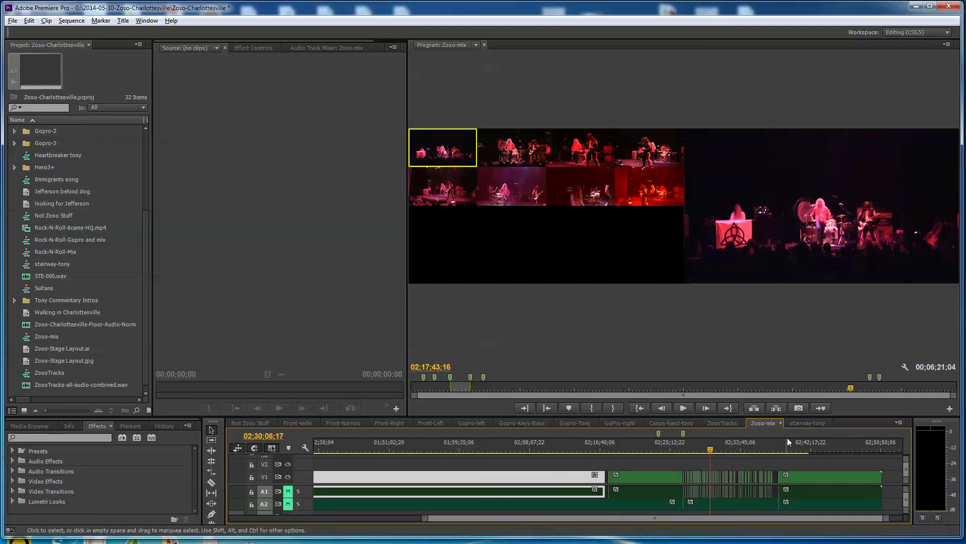
pyautogui.click(803, 423)
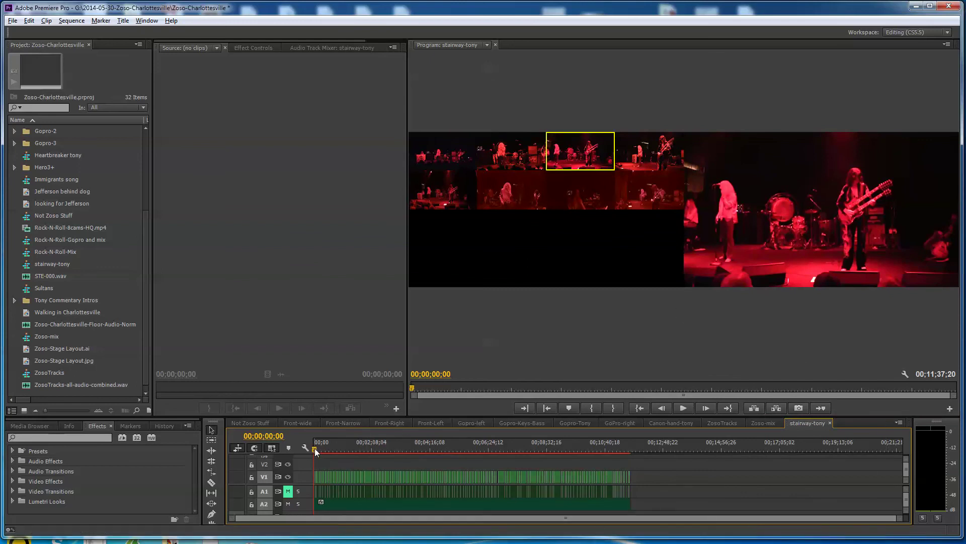
# - Mute A2 in stairway-tony, cut to cameras 4 then 8, and set the Program monitor to Composite Video
pyautogui.moveTo(315, 448); pyautogui.dragTo(379, 451)
pyautogui.click(287, 504)
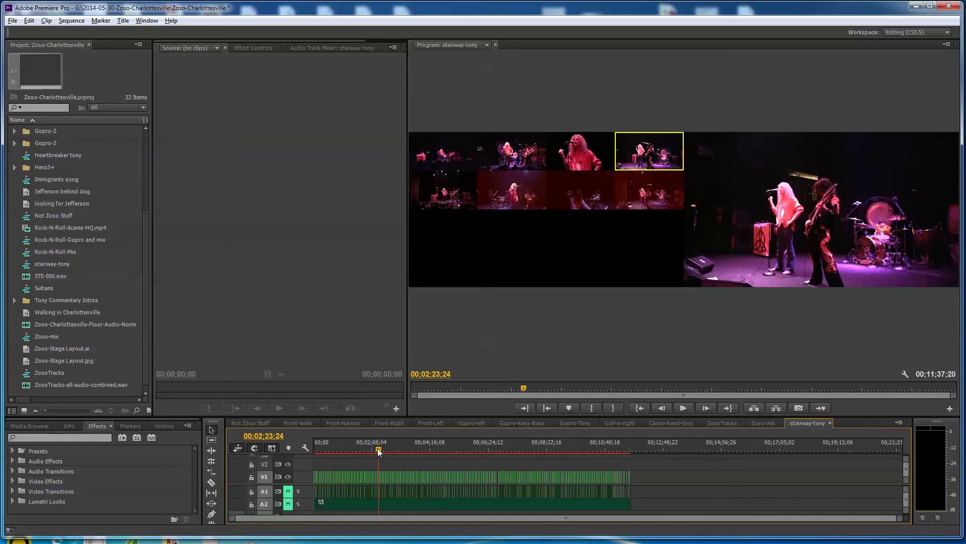
pyautogui.moveTo(378, 448); pyautogui.dragTo(493, 451)
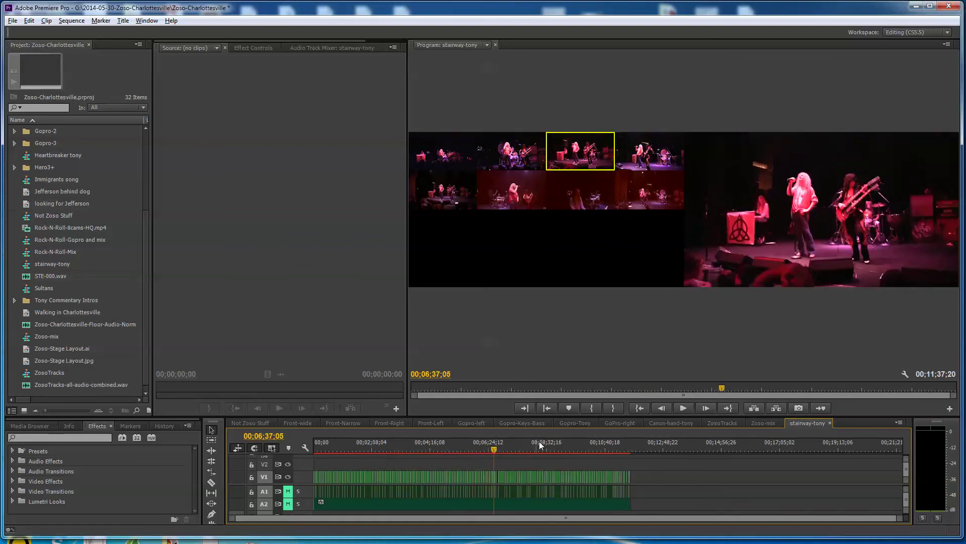
pyautogui.press('4')
pyautogui.press('8')
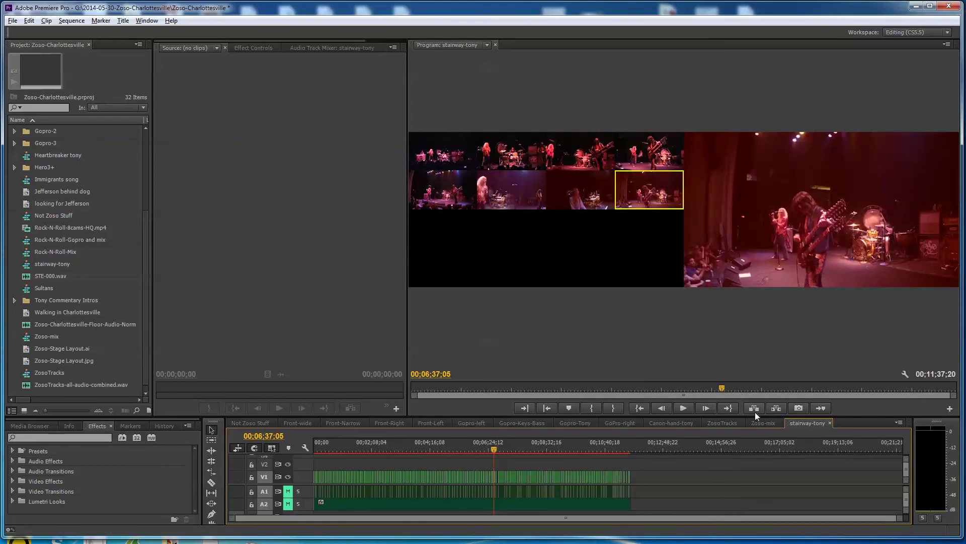
pyautogui.click(905, 374)
pyautogui.click(876, 225)
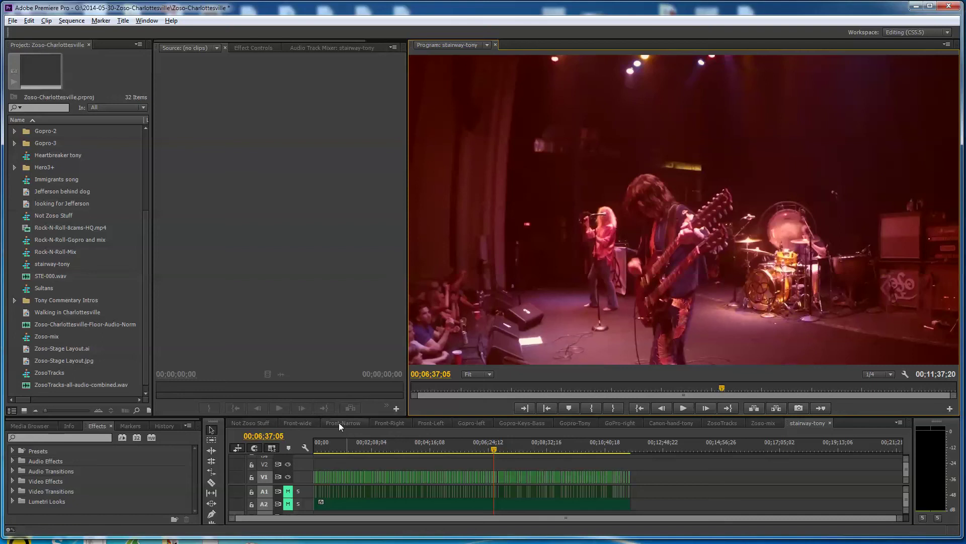
# - Hide V2 and show V1 output in the Front-wide, Front-Right, Front-Left and Gopro-left sequences
pyautogui.click(296, 422)
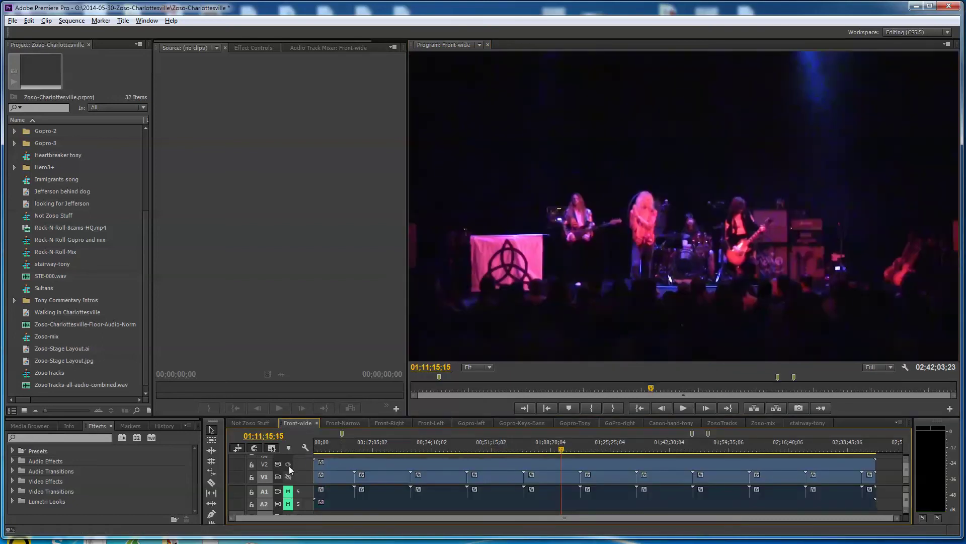
pyautogui.click(288, 463)
pyautogui.click(288, 477)
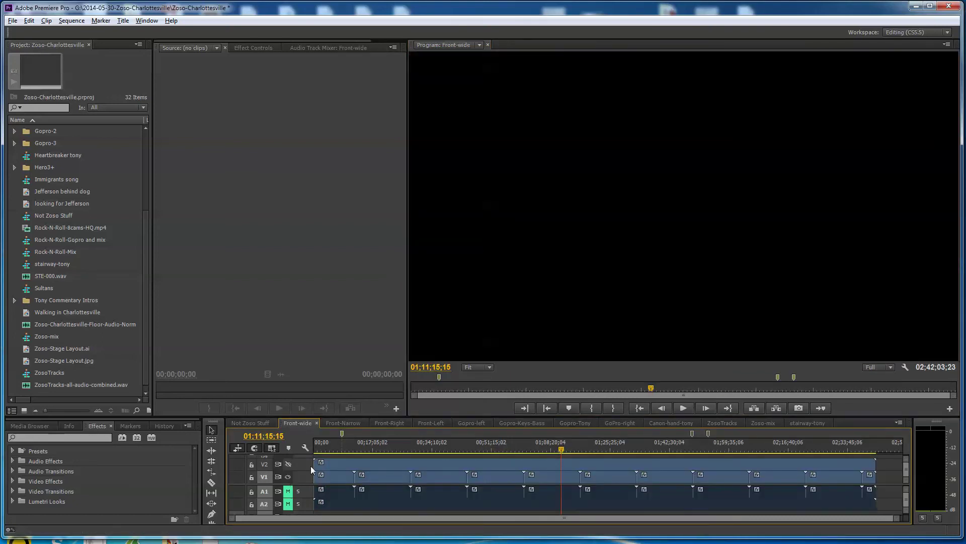
pyautogui.click(343, 422)
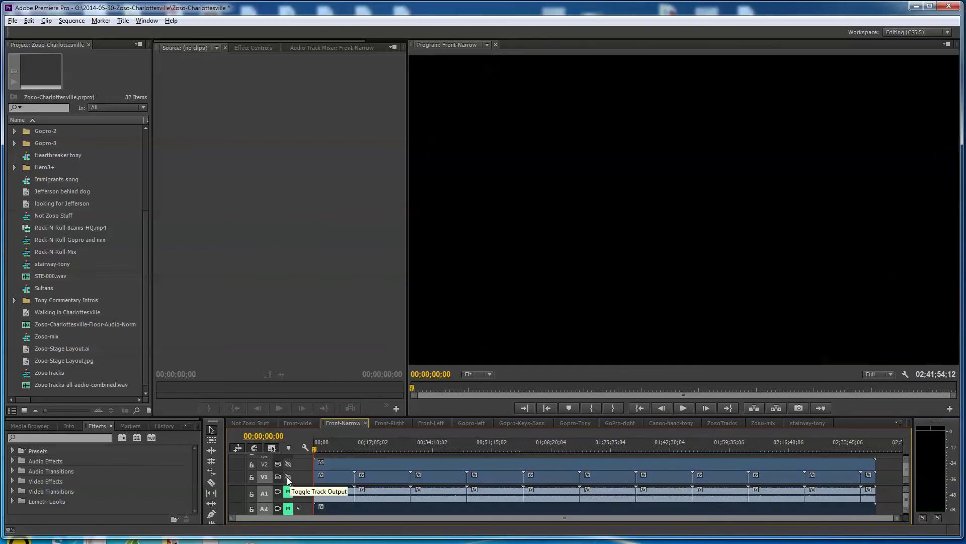
pyautogui.click(388, 423)
pyautogui.click(288, 464)
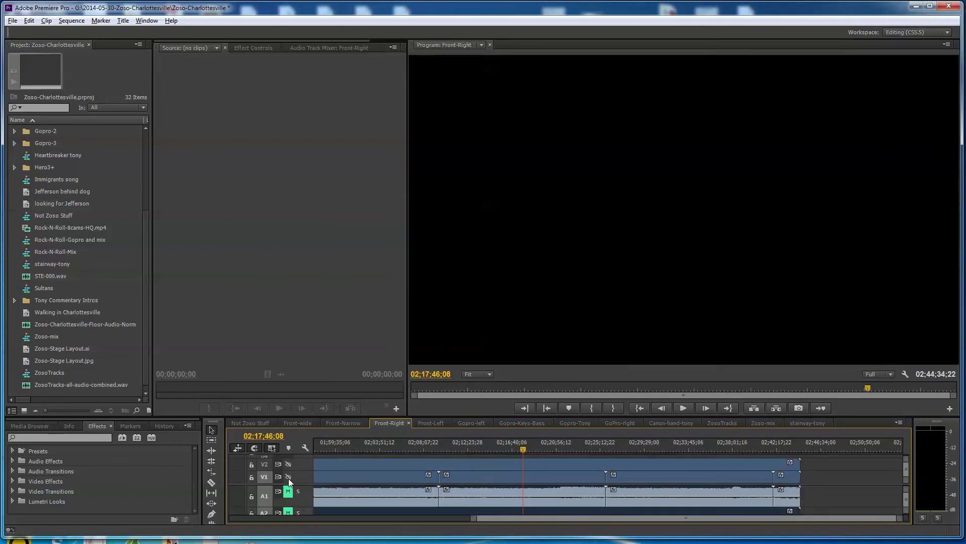
pyautogui.click(424, 423)
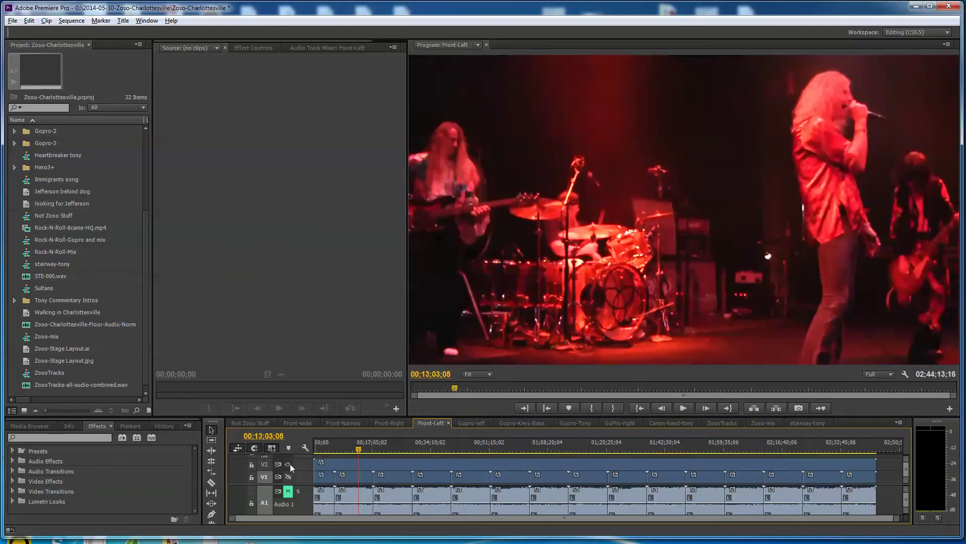
pyautogui.click(288, 463)
pyautogui.click(469, 423)
pyautogui.click(289, 464)
pyautogui.click(289, 476)
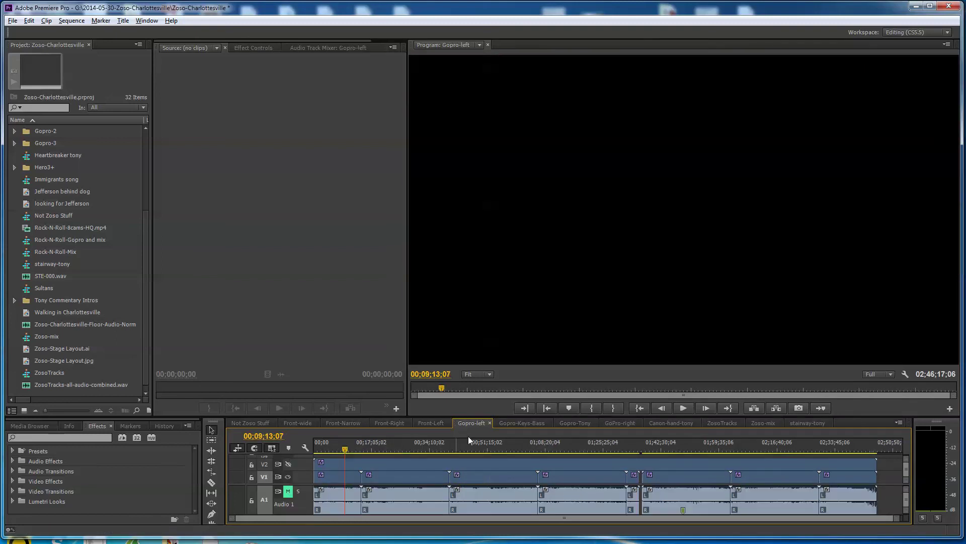
# - Adjust the V1/V2 track outputs in Gopro-Keys-Bass, Gopro-Tony, GoPro-right and Canon-hand-tony sequences
pyautogui.click(521, 423)
pyautogui.click(289, 476)
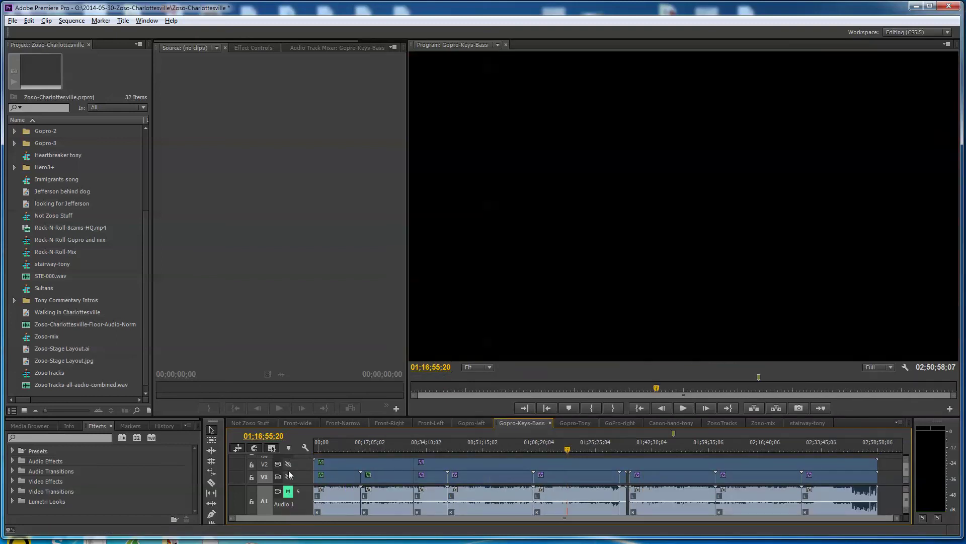
pyautogui.click(289, 476)
pyautogui.click(573, 423)
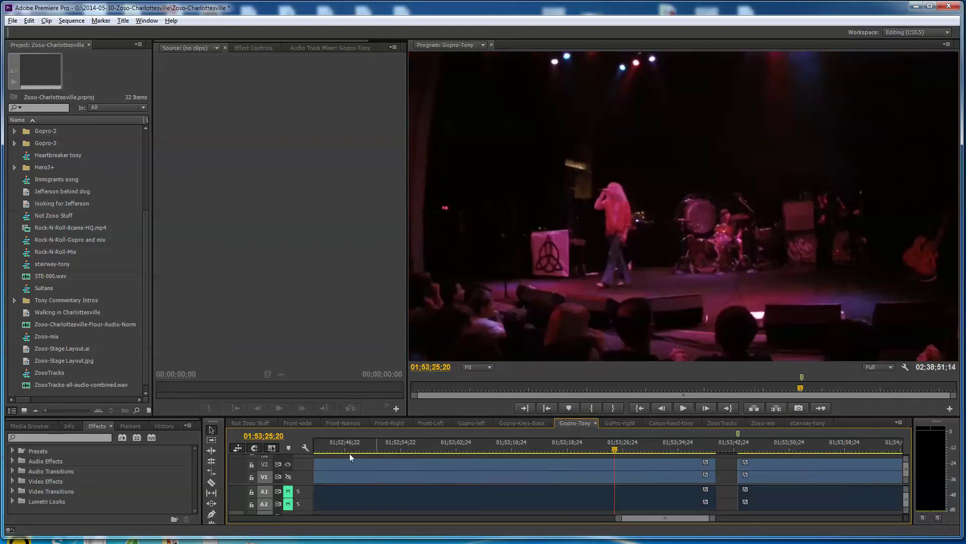
pyautogui.click(289, 464)
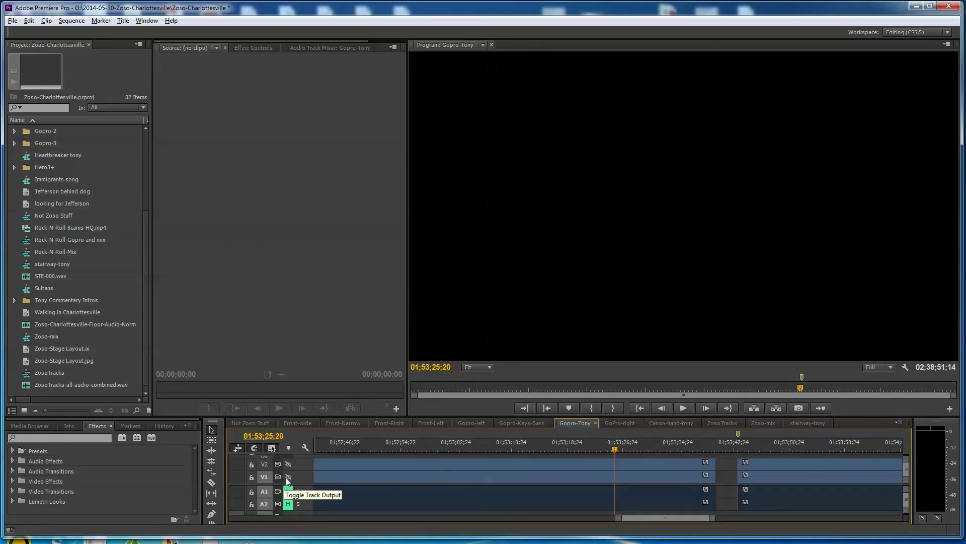
pyautogui.click(288, 476)
pyautogui.click(618, 422)
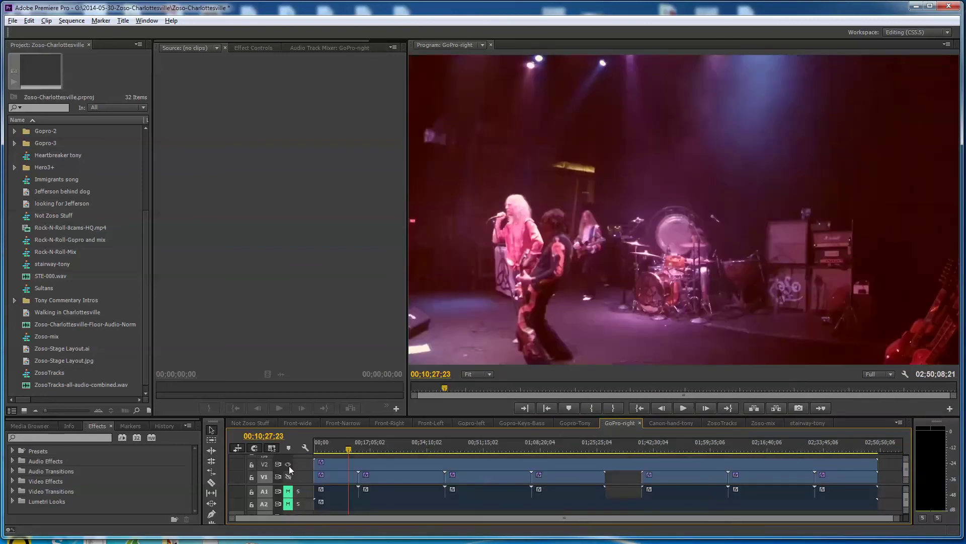
pyautogui.click(288, 464)
pyautogui.click(289, 477)
pyautogui.click(663, 423)
pyautogui.click(289, 477)
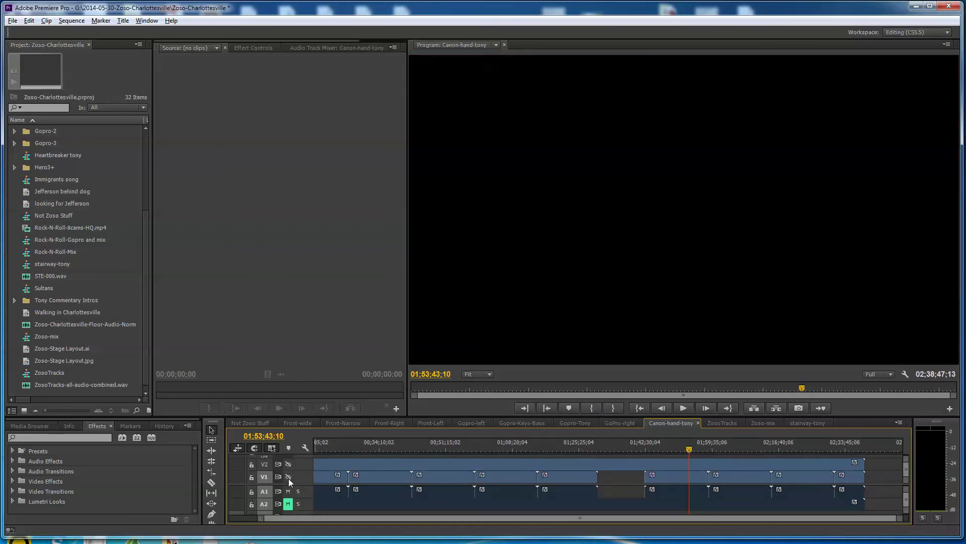
# - Toggle V2 output in ZosoTracks, then return to Gopro-Keys-Bass and scrub to 02;03;50;23
pyautogui.click(721, 423)
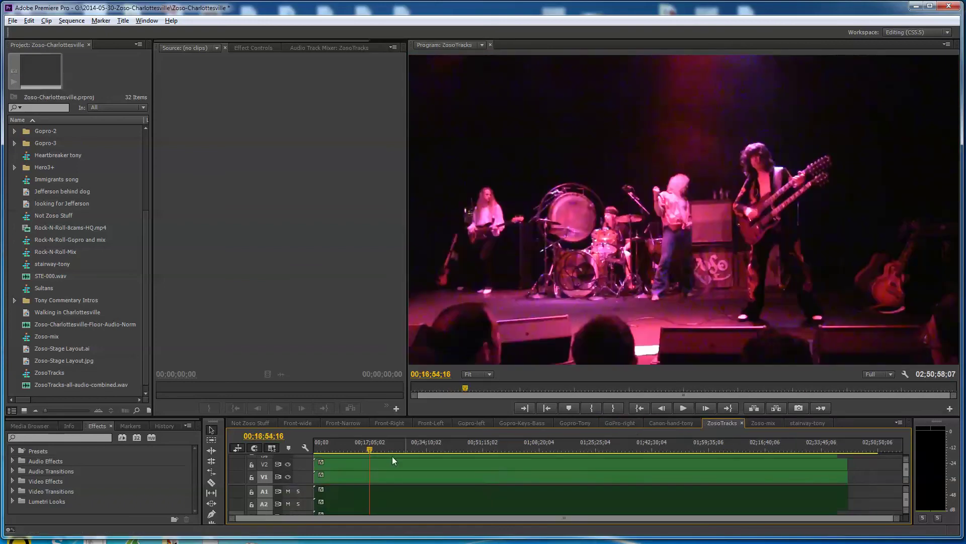
pyautogui.click(288, 464)
pyautogui.click(680, 423)
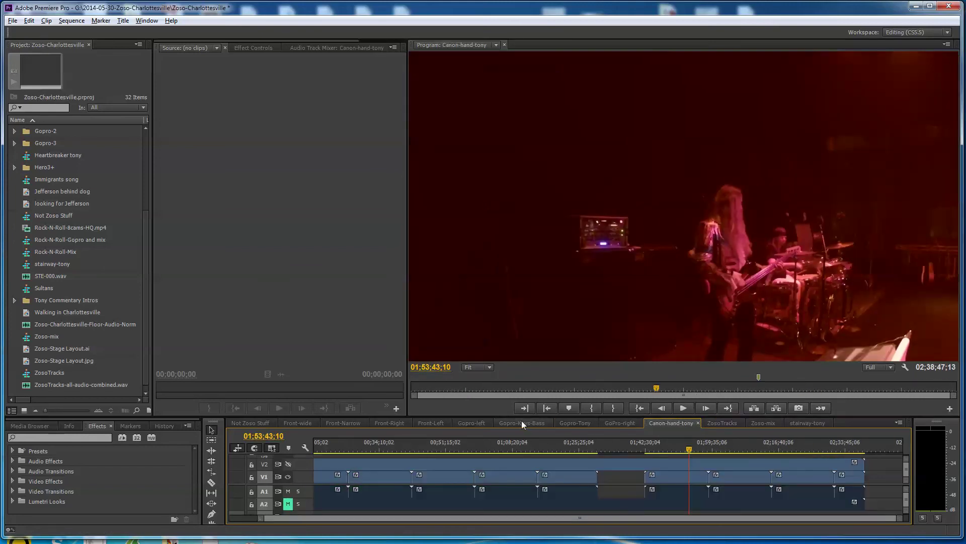
pyautogui.click(522, 423)
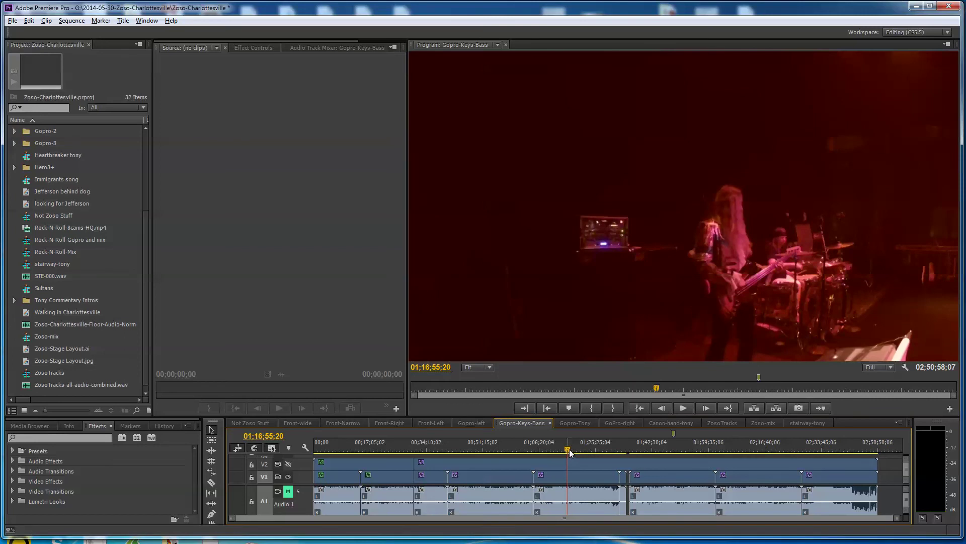
pyautogui.moveTo(569, 449); pyautogui.dragTo(726, 459)
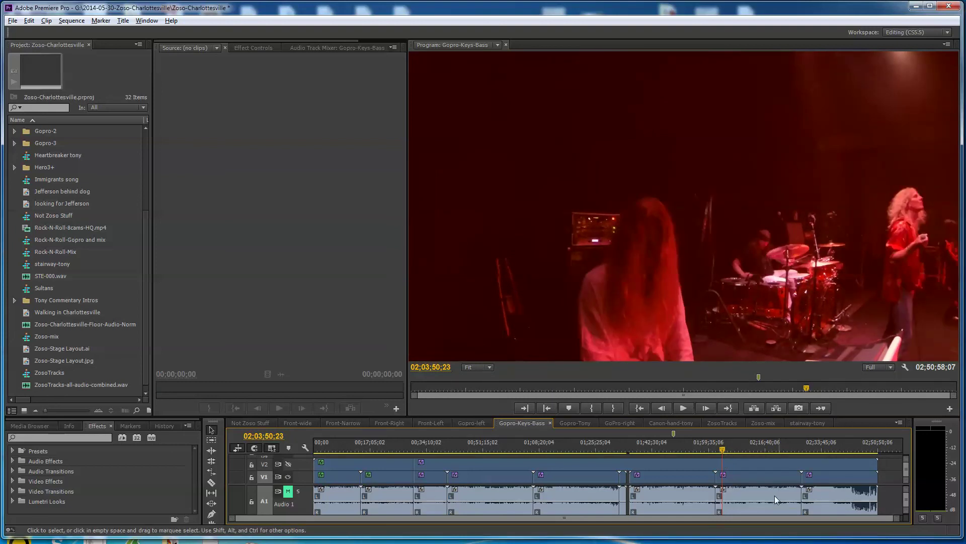
# - Scale the GP014357.MP4 clip to 120 and shift it left in its Motion settings
pyautogui.moveTo(753, 475)
pyautogui.click(753, 475)
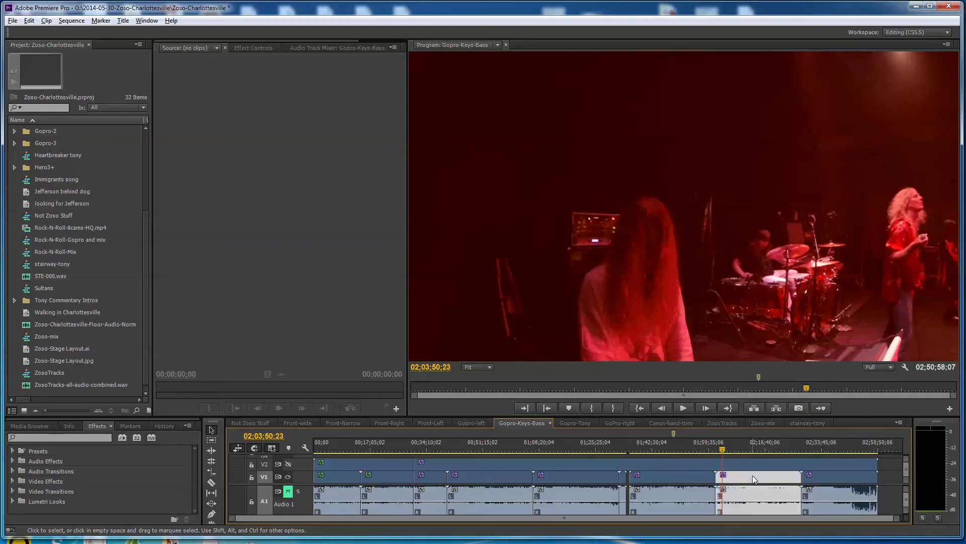
pyautogui.click(240, 48)
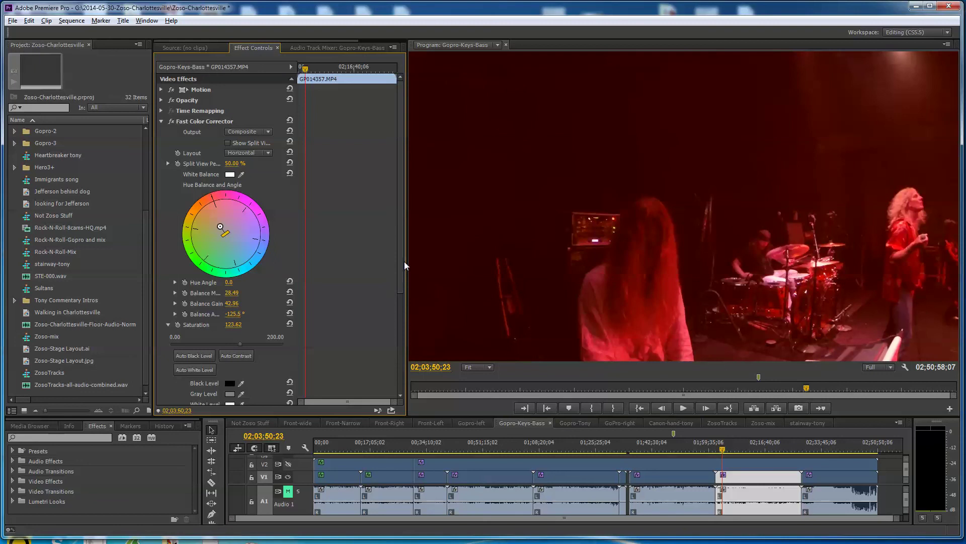
pyautogui.click(162, 89)
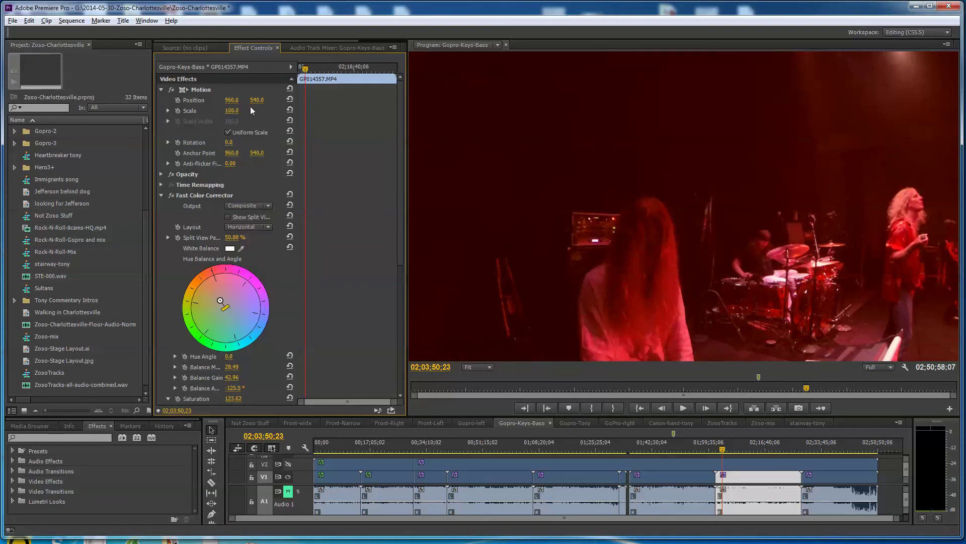
pyautogui.click(232, 110)
pyautogui.write('120')
pyautogui.press('Return')
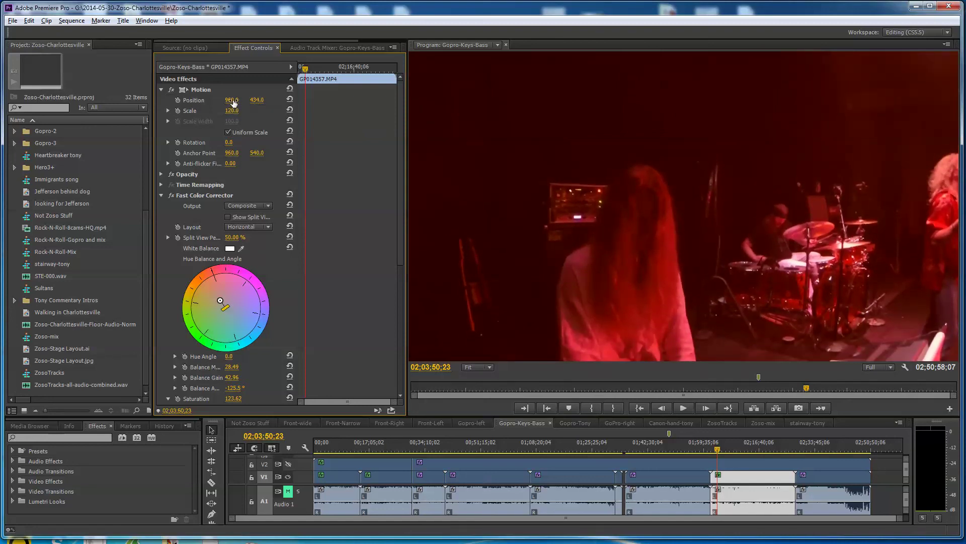
pyautogui.moveTo(232, 99); pyautogui.dragTo(137, 100)
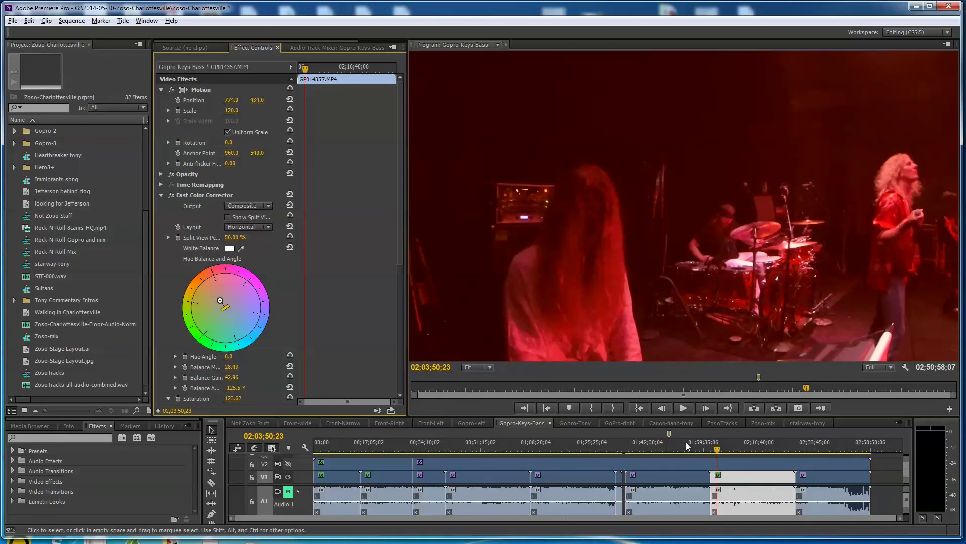
pyautogui.click(201, 89)
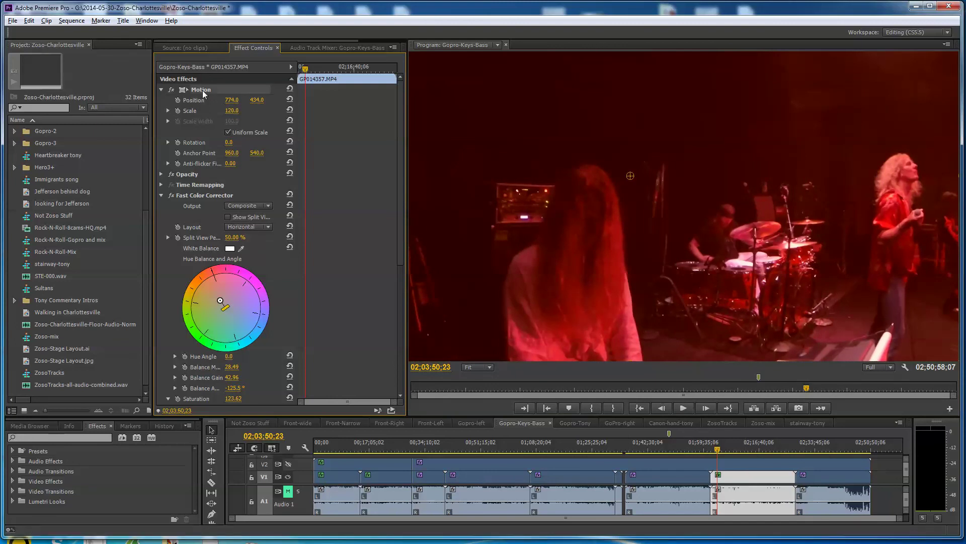
# - Paste the Motion framing (Position 774, 434, Scale 120) onto the last clip on V1
pyautogui.click(835, 479)
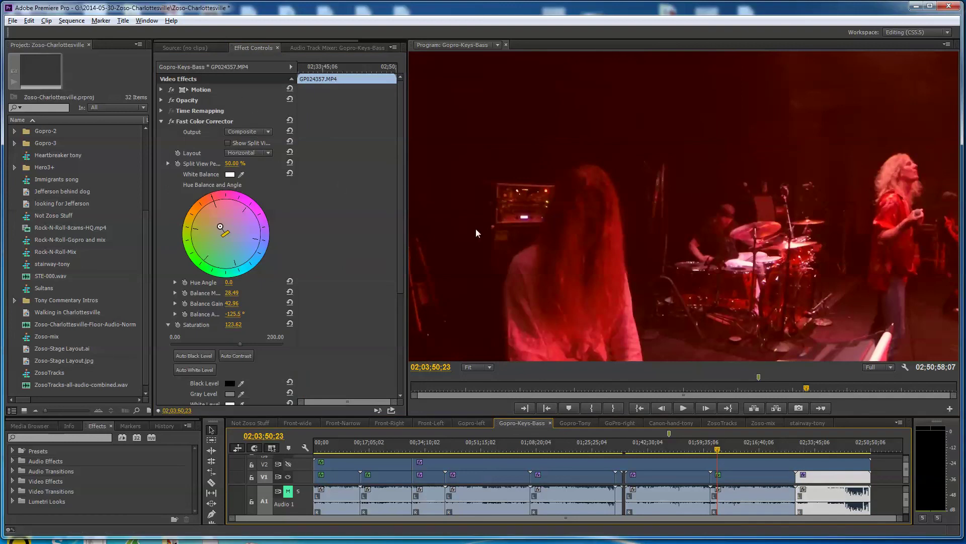
pyautogui.click(821, 454)
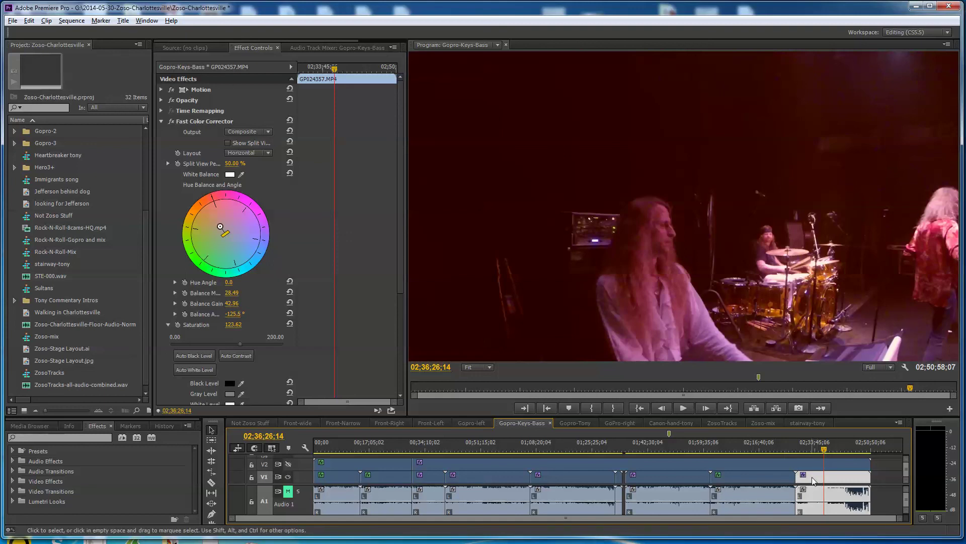
pyautogui.click(197, 94)
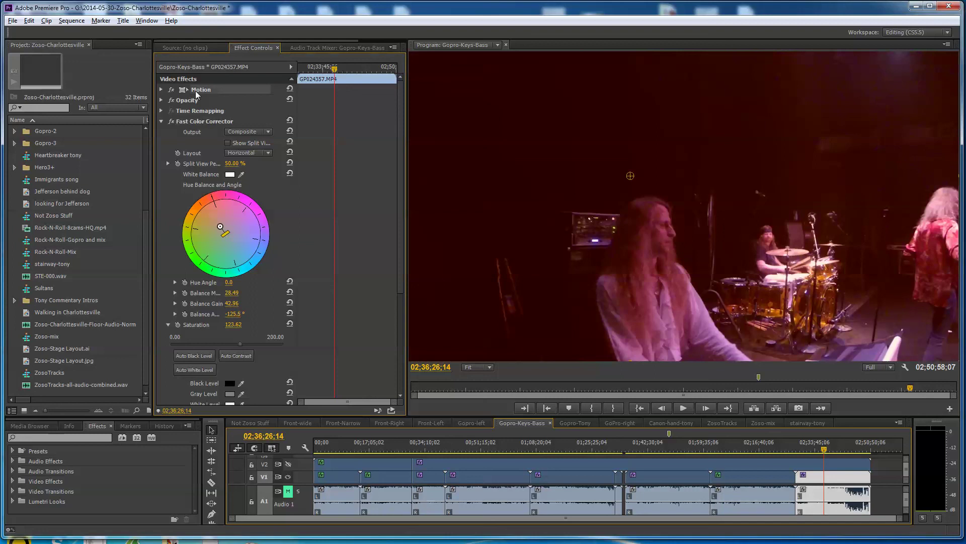
pyautogui.click(161, 89)
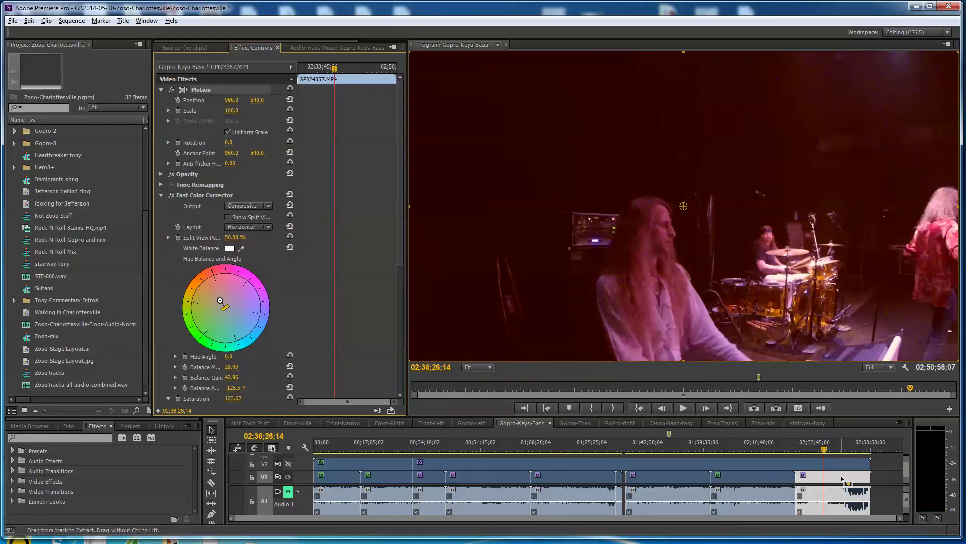
pyautogui.hotkey('ctrl', 'v')
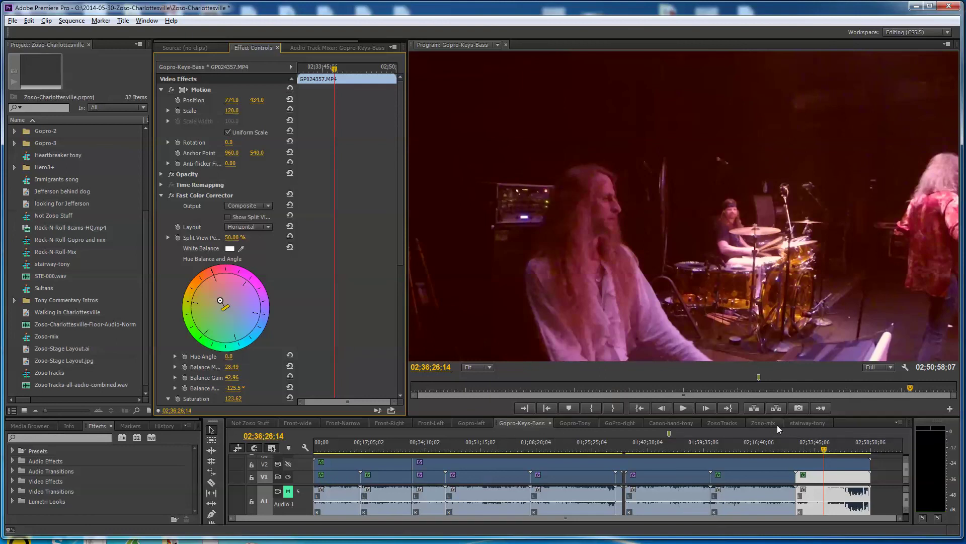
# - Switch to the stairway-tony sequence and play through a section of it
pyautogui.click(800, 423)
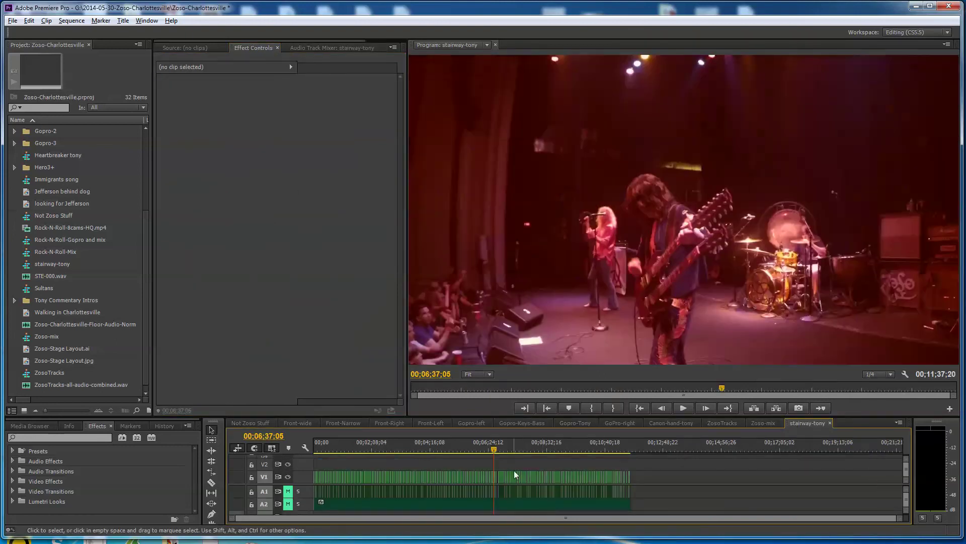
pyautogui.click(684, 407)
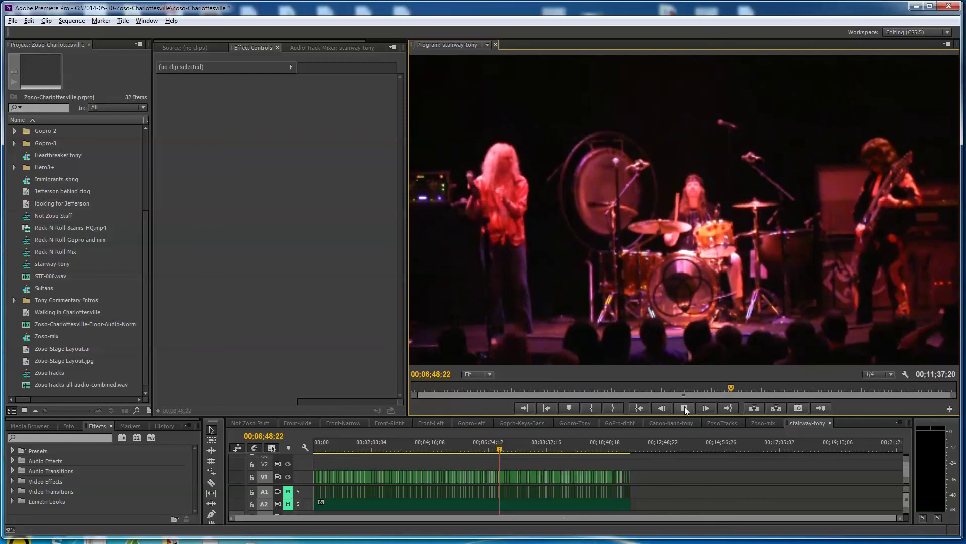
pyautogui.click(684, 408)
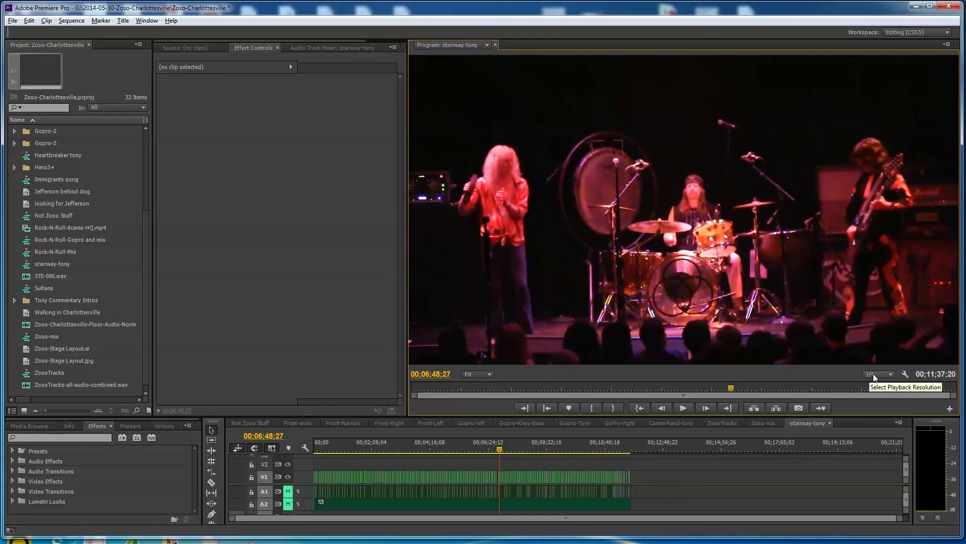
# - Set the Program monitor playback resolution to Full and play the sequence back
pyautogui.click(903, 373)
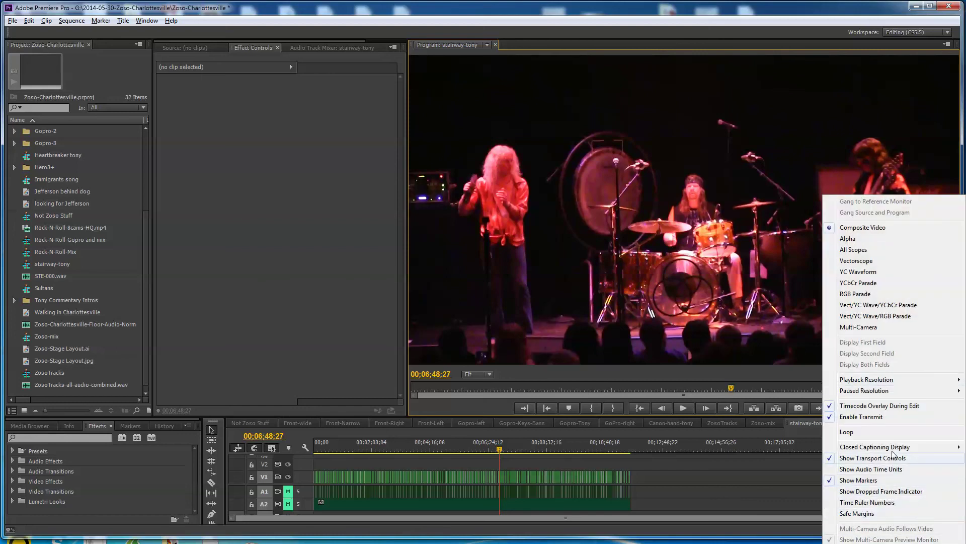
pyautogui.moveTo(880, 380)
pyautogui.click(788, 380)
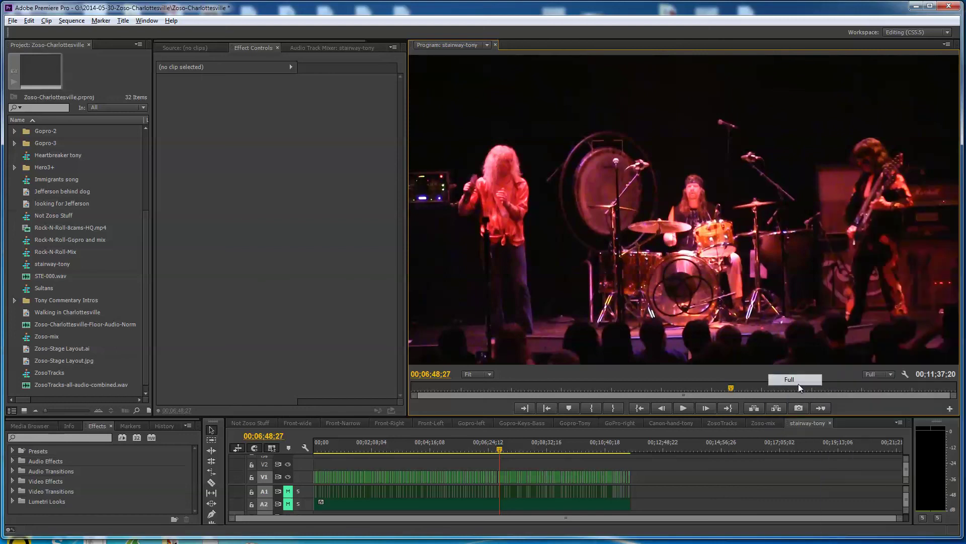
pyautogui.click(890, 373)
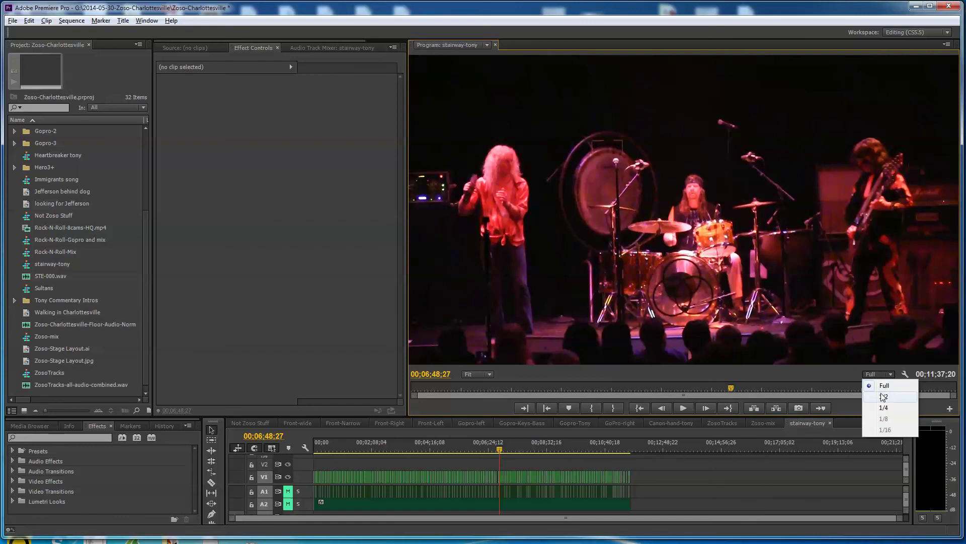
pyautogui.click(830, 373)
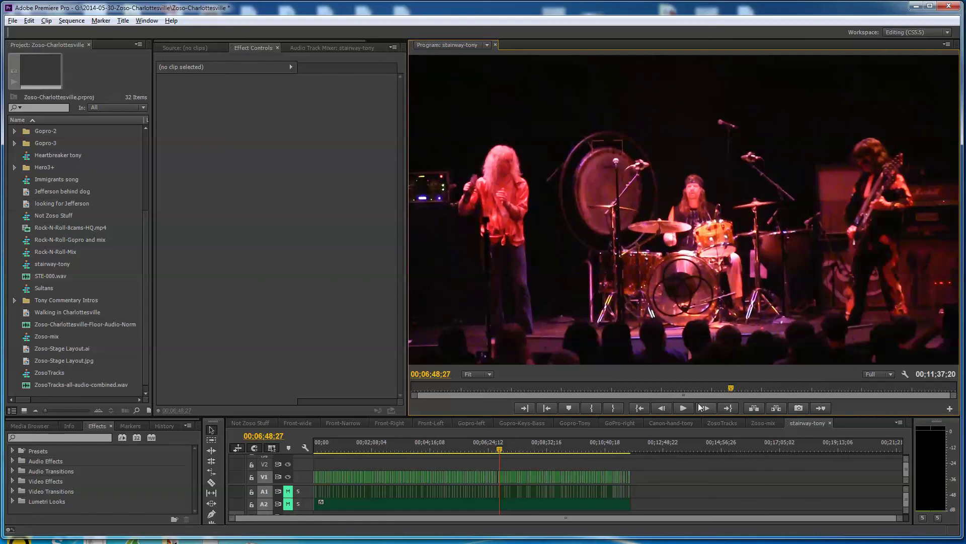
pyautogui.click(685, 408)
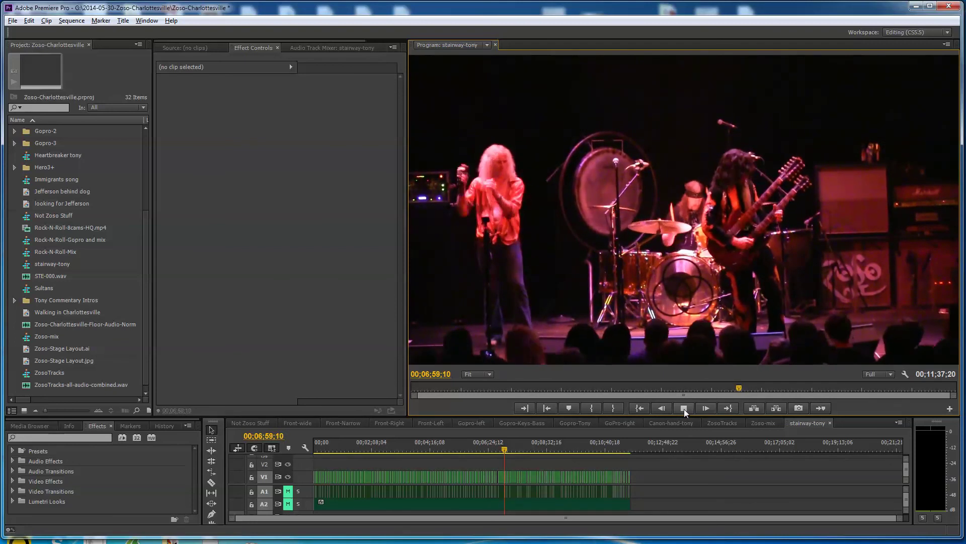
pyautogui.click(684, 407)
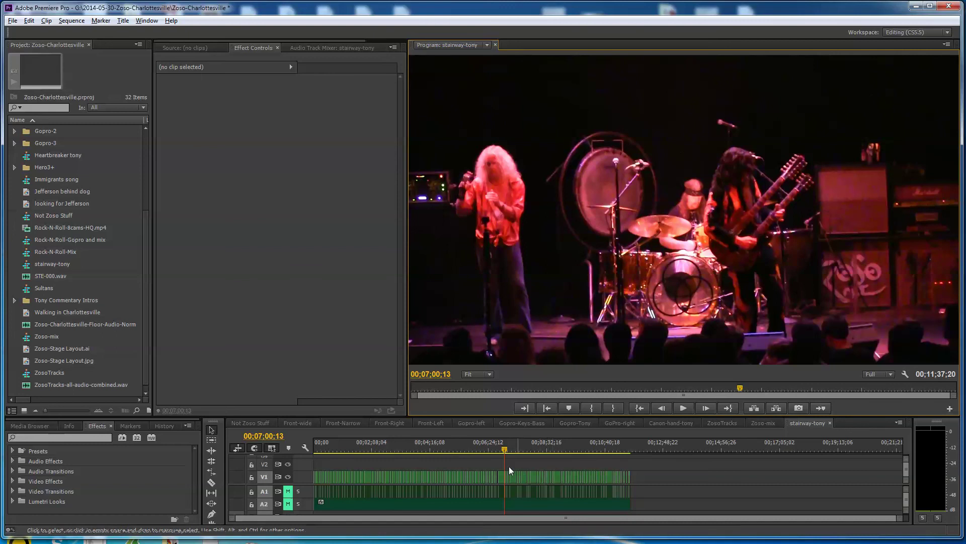
pyautogui.click(672, 476)
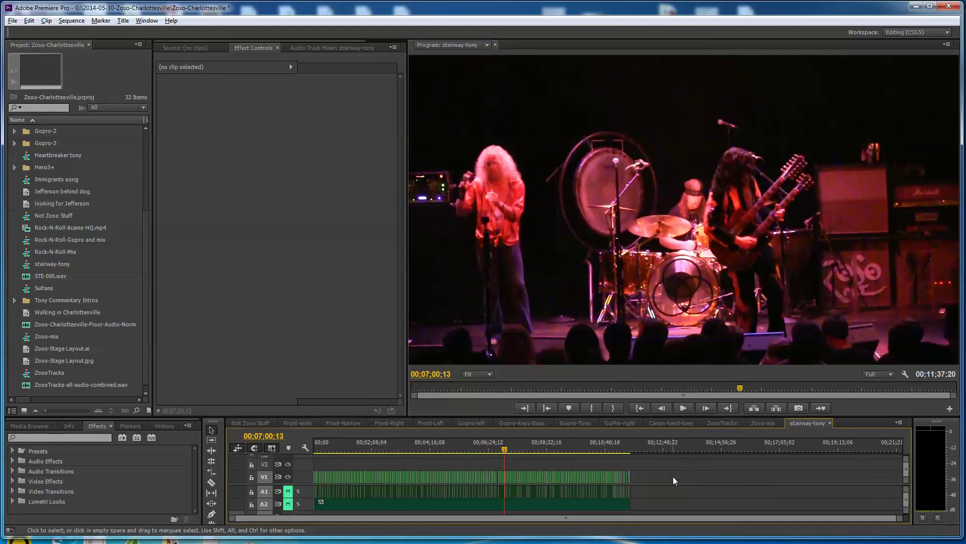
# - Open Export Media for stairway-tony and set the H.264 profile to High
pyautogui.click(13, 20)
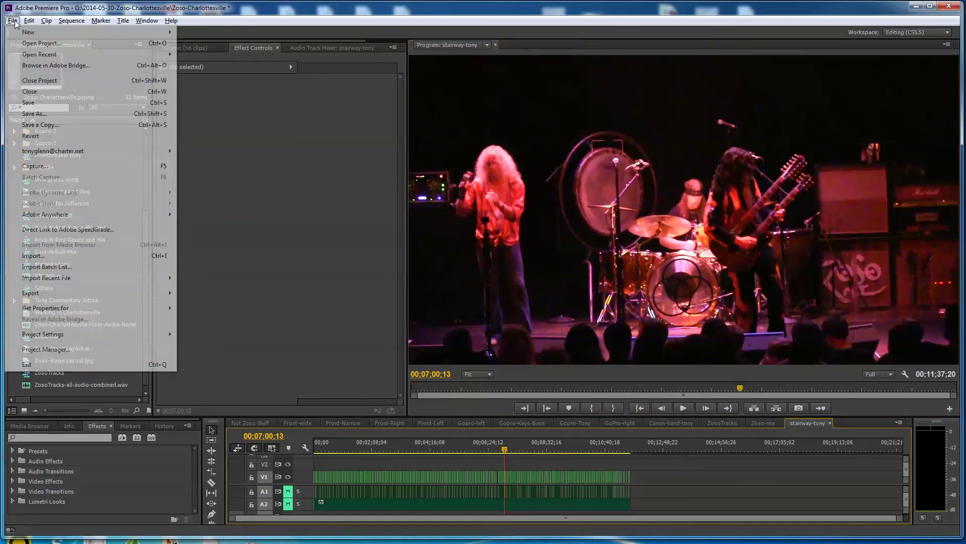
pyautogui.moveTo(62, 293)
pyautogui.click(202, 295)
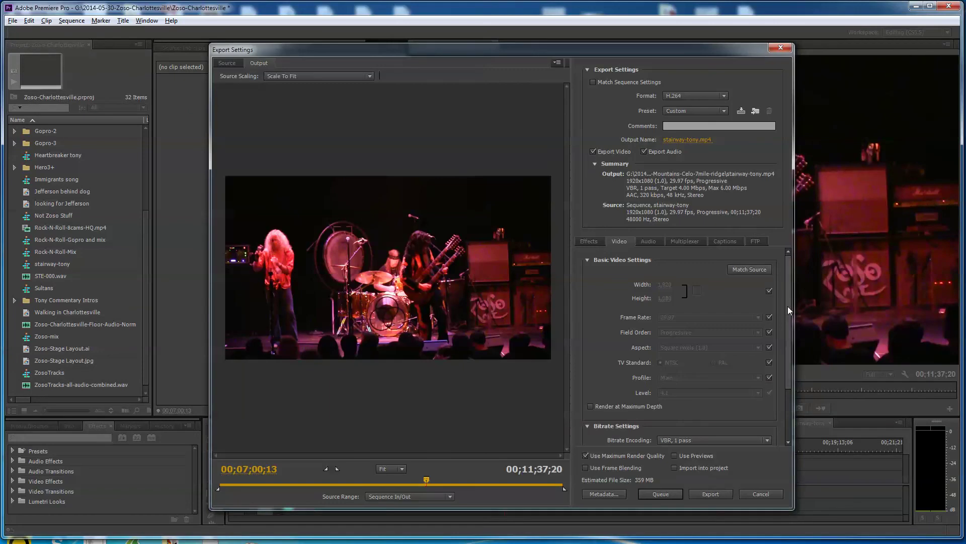
pyautogui.click(658, 239)
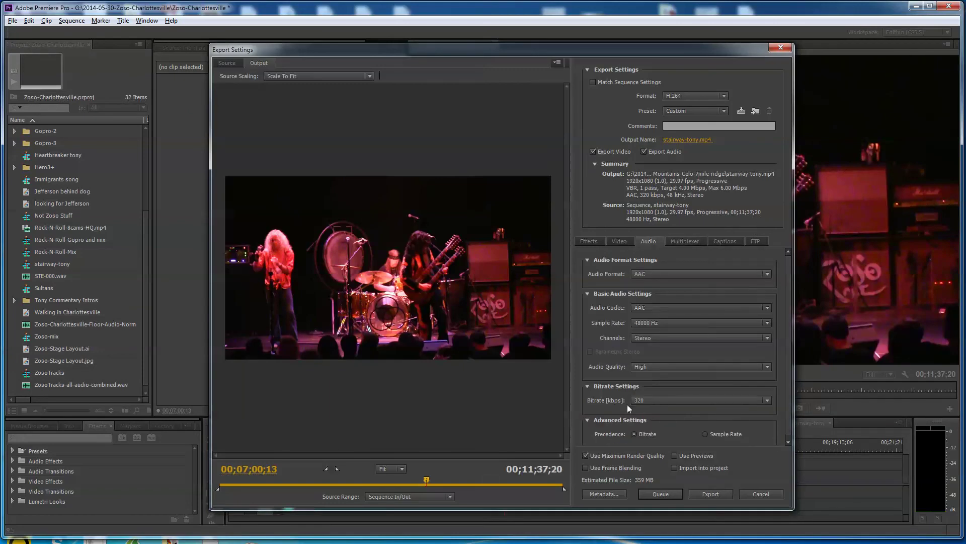
pyautogui.click(620, 241)
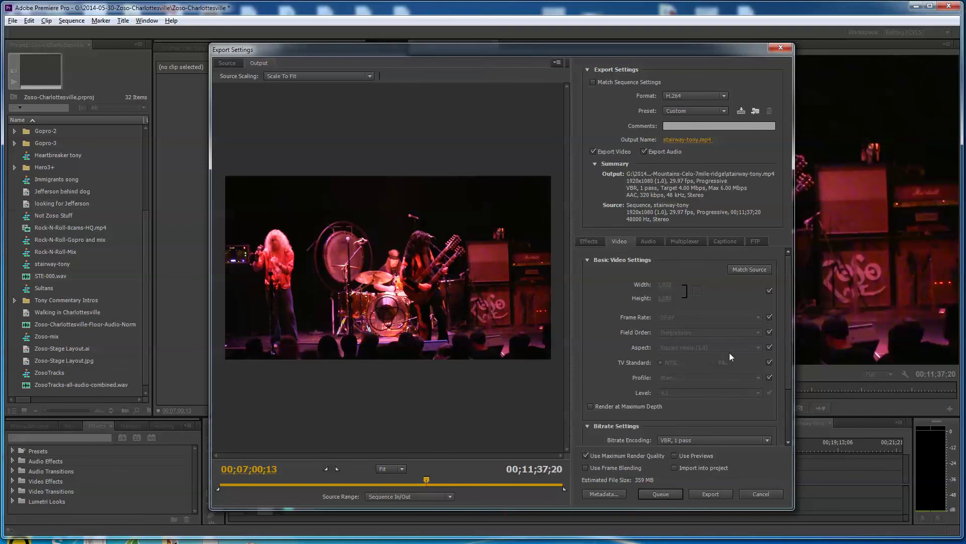
pyautogui.click(769, 377)
pyautogui.click(759, 378)
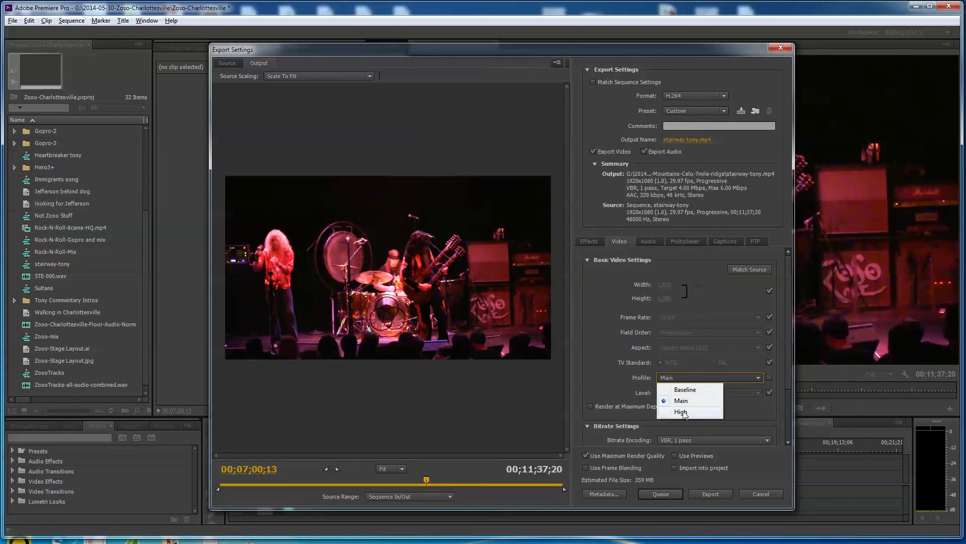
pyautogui.click(682, 412)
pyautogui.click(769, 377)
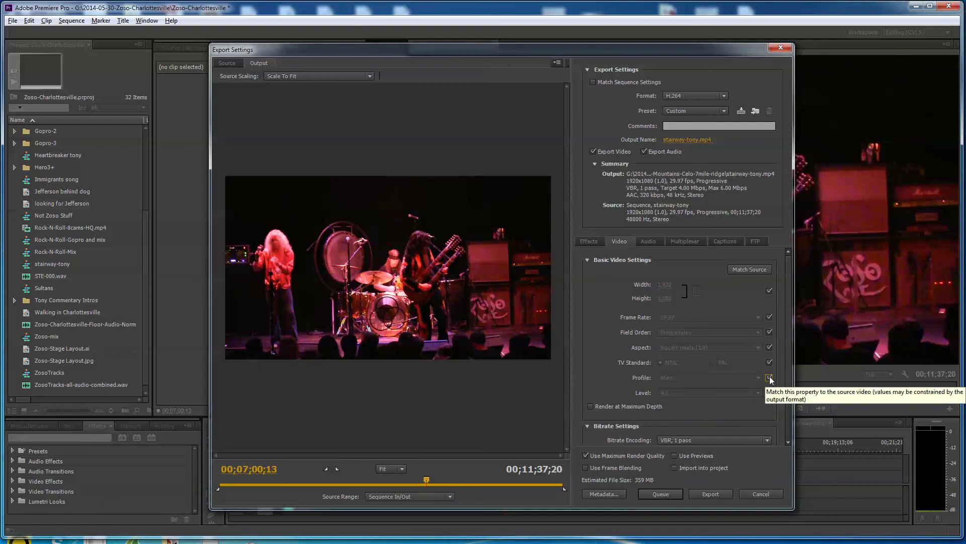
pyautogui.click(769, 377)
pyautogui.click(758, 377)
pyautogui.click(695, 412)
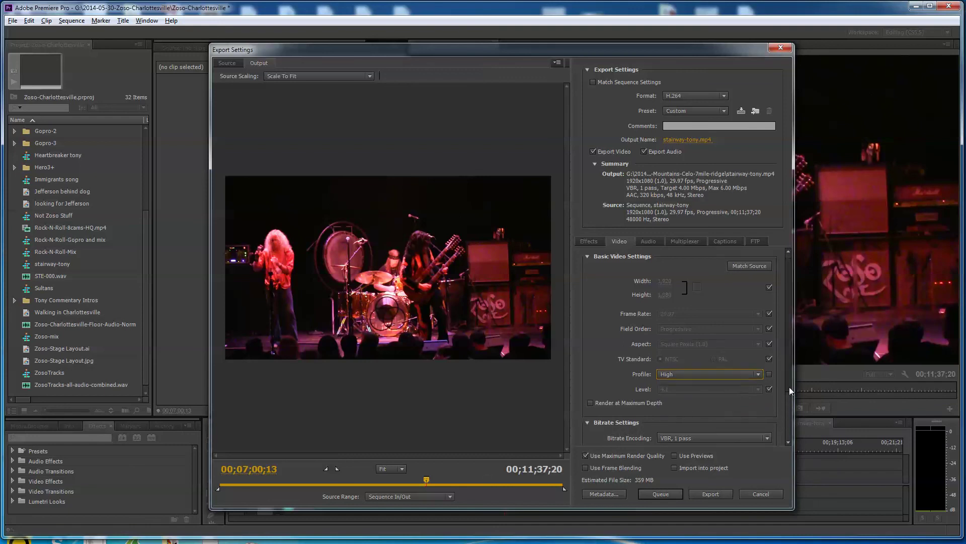
# - Set Target Bitrate to 16 Mbps and Maximum Bitrate to 20 Mbps
pyautogui.scroll(-3, 789, 386)
pyautogui.click(750, 383)
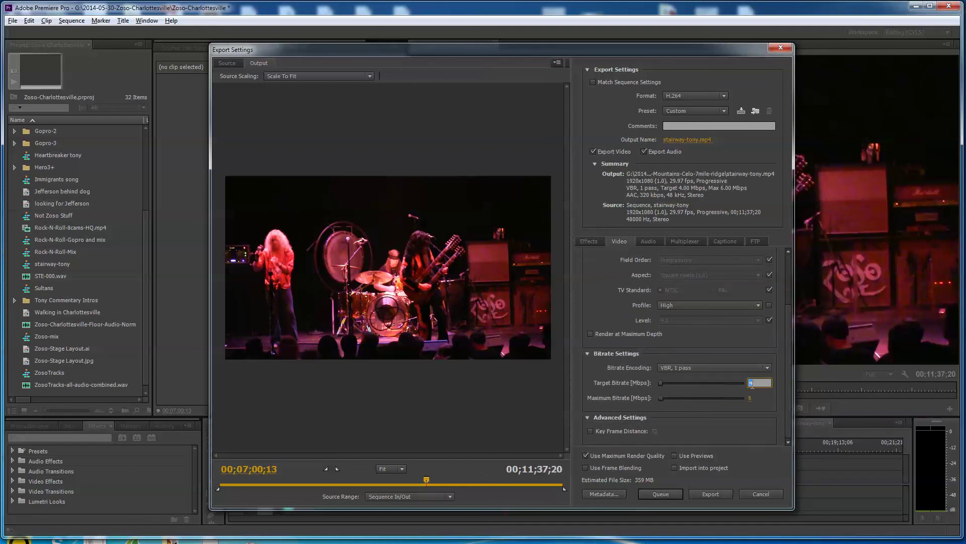
pyautogui.write('16')
pyautogui.press('Tab')
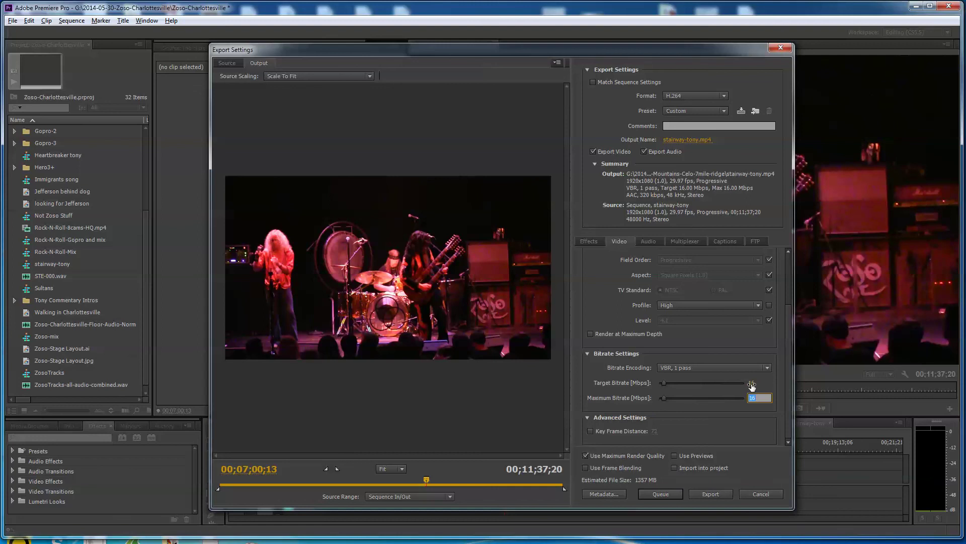
pyautogui.write('20')
pyautogui.press('Tab')
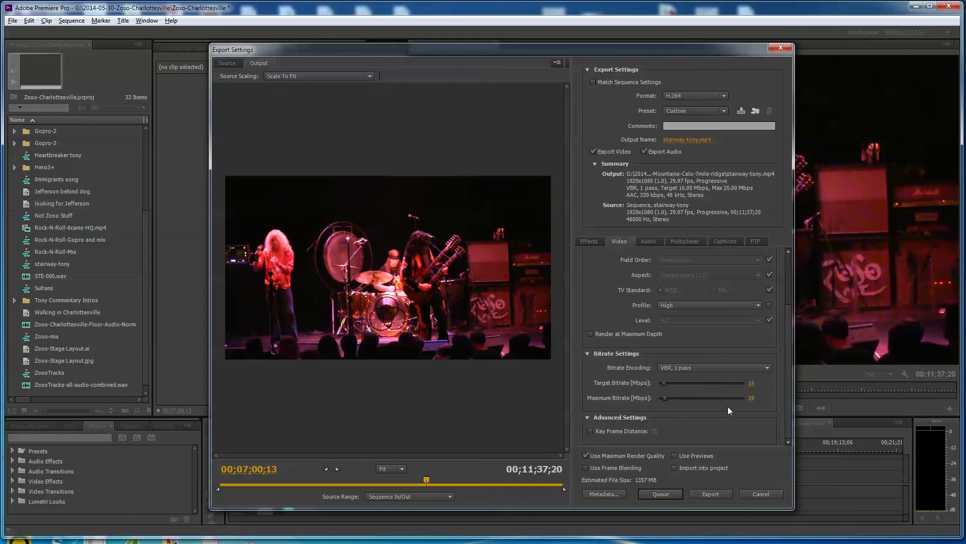